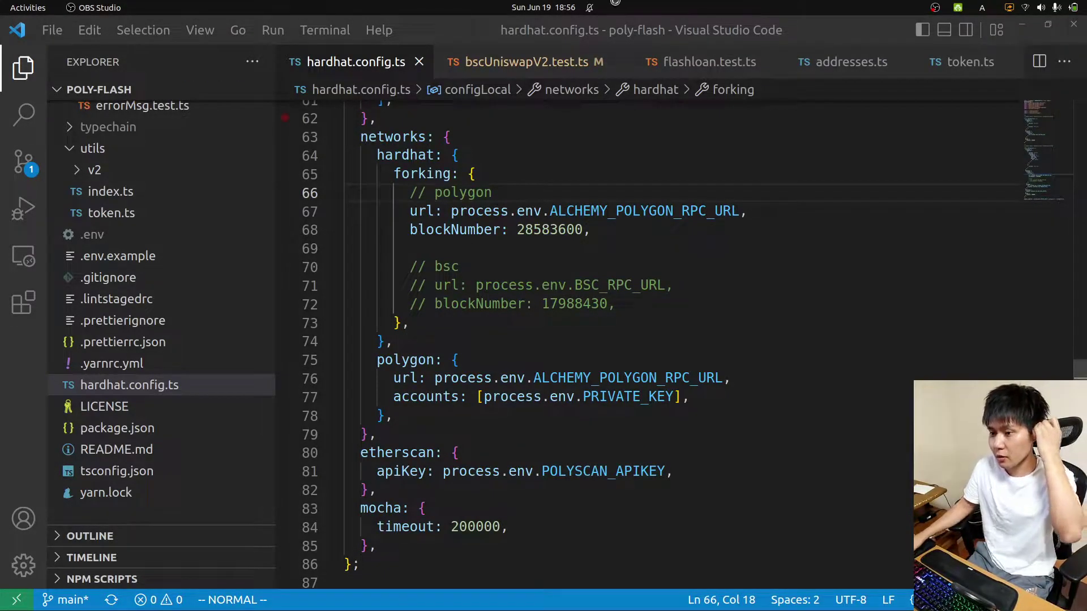
scroll(610, 160, "up", 3)
scroll(610, 160, "up", 5)
scroll(595, 154, "up", 4)
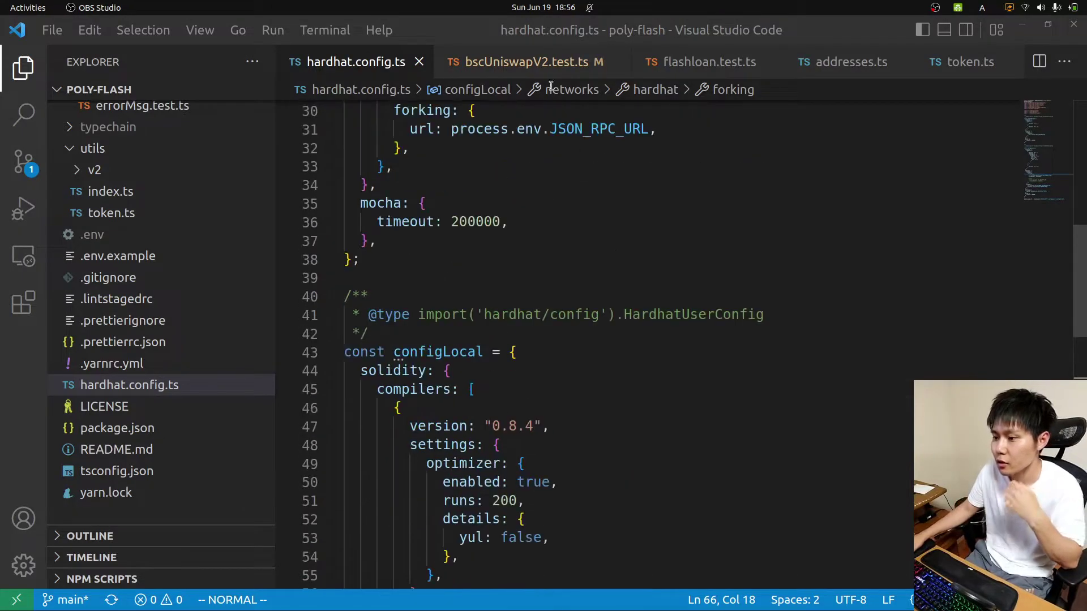
Open bscUniswapV2.test.ts and highlight the BSC_WHALE and Fork arguments of the 10.0 USDC funding call.
left_click(526, 61)
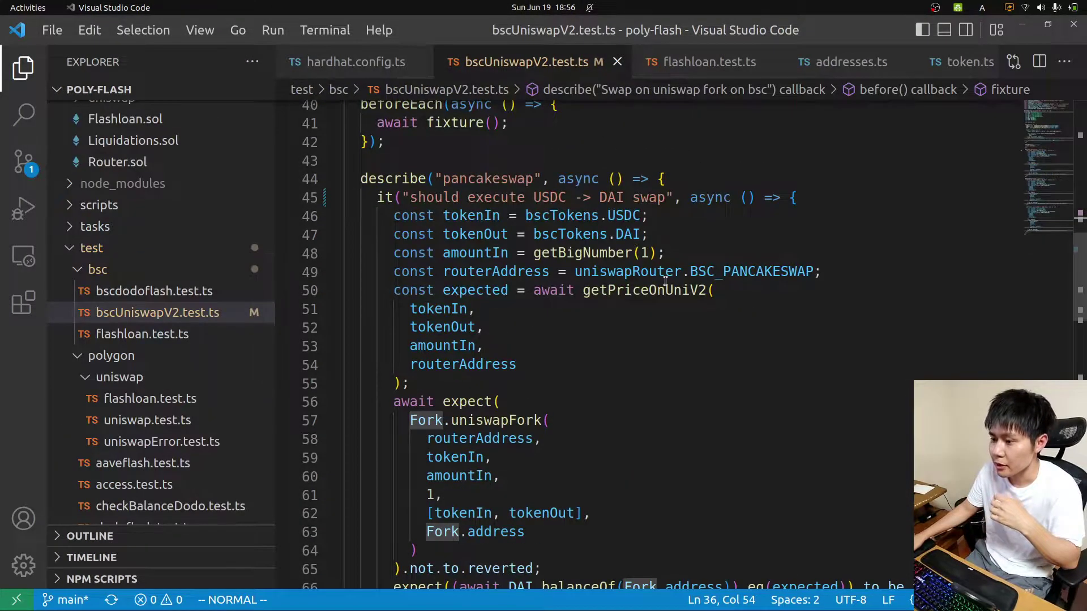
scroll(583, 256, "up", 3)
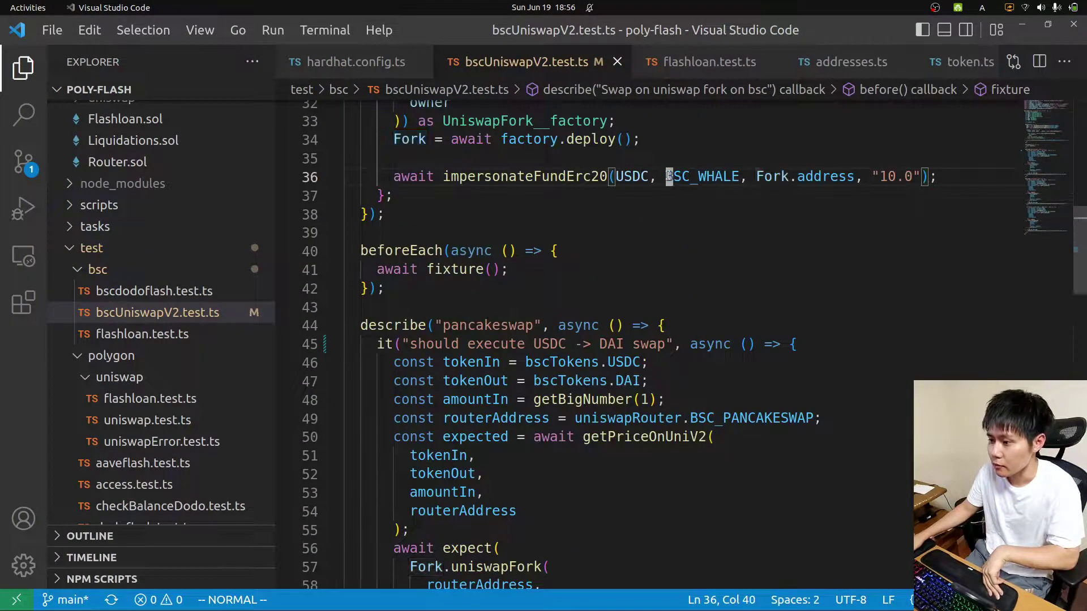
double_click(690, 176)
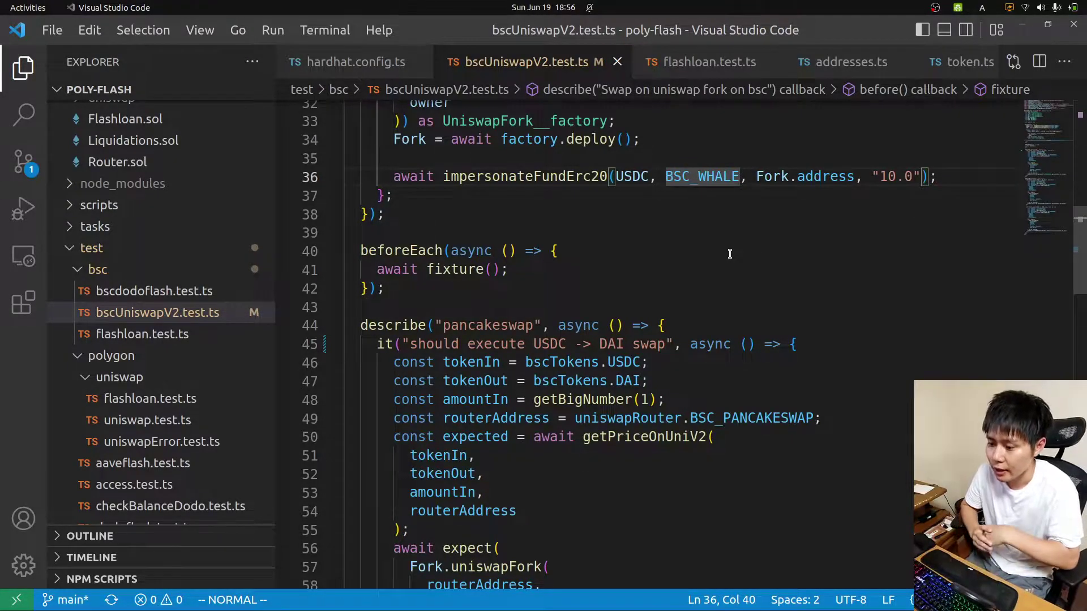
scroll(730, 253, "down", 1)
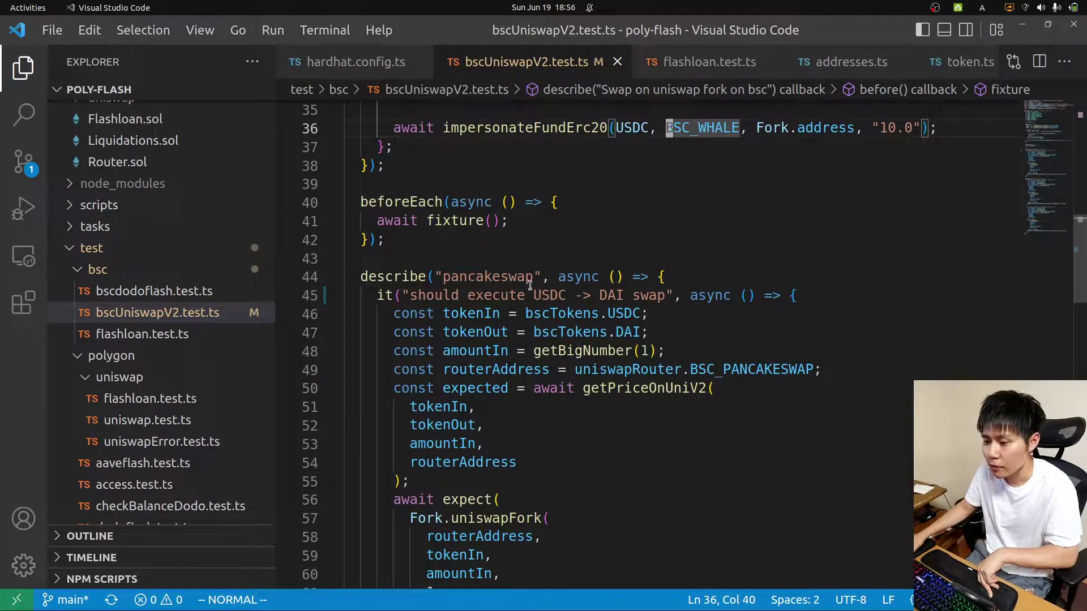
scroll(571, 293, "down", 2)
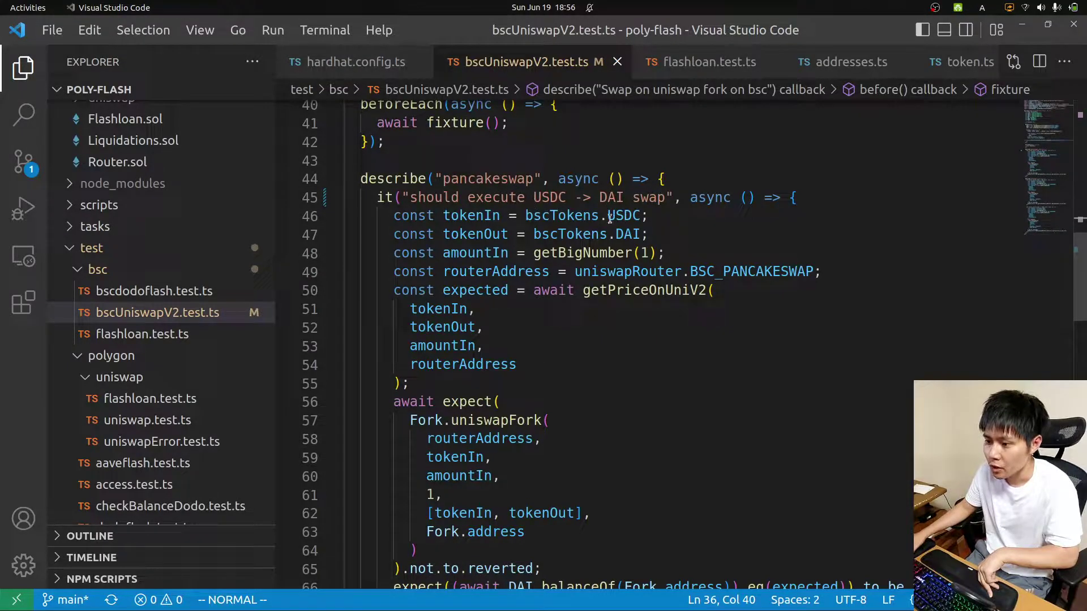
scroll(624, 221, "down", 2)
scroll(624, 221, "down", 2)
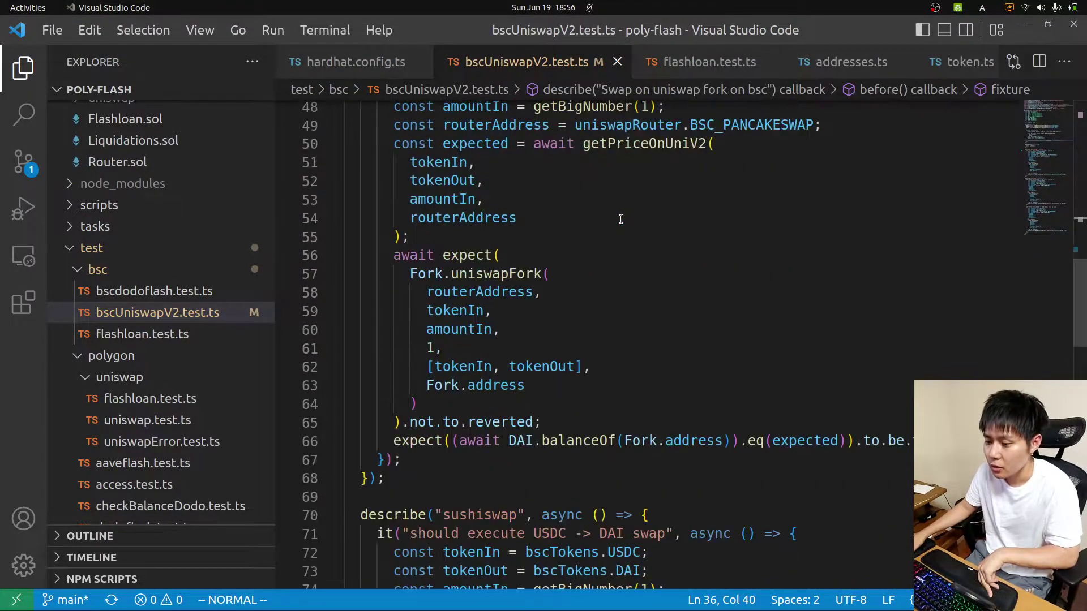
scroll(637, 238, "up", 4)
scroll(637, 238, "up", 3)
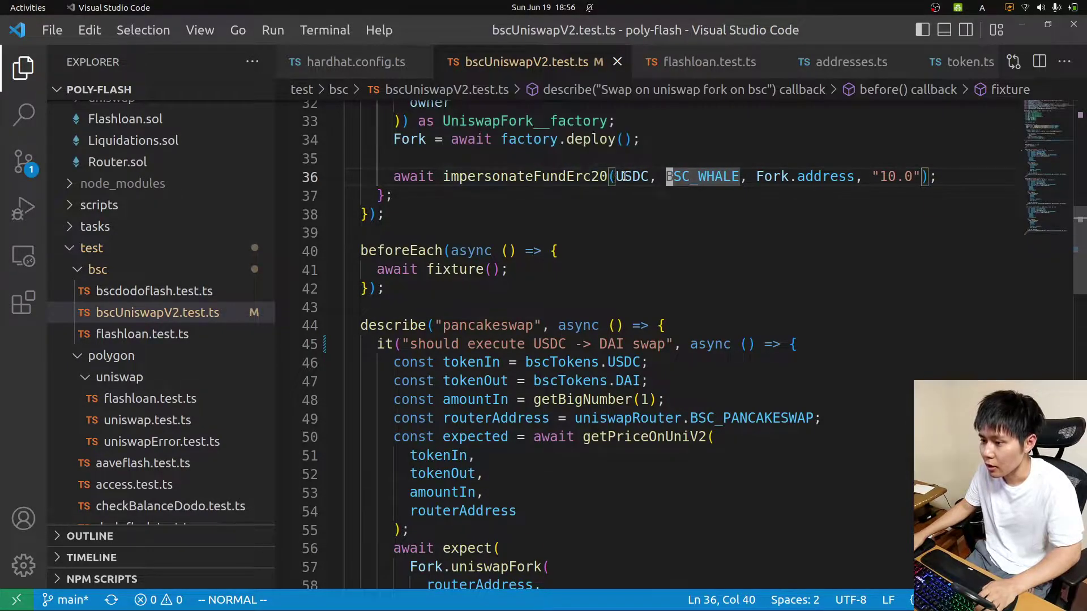
scroll(758, 176, "up", 2)
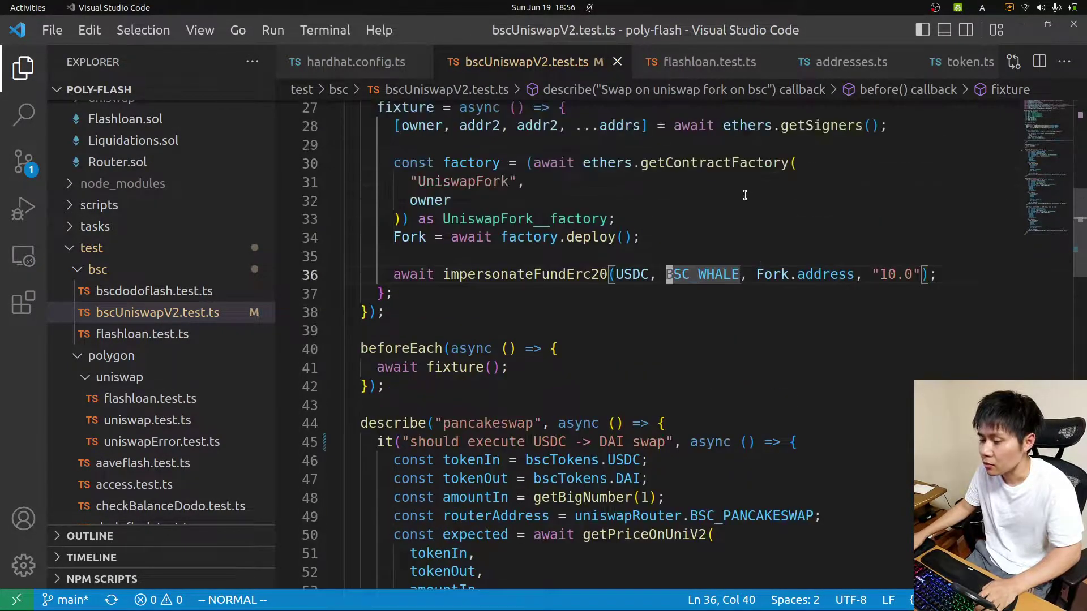
left_click(768, 274)
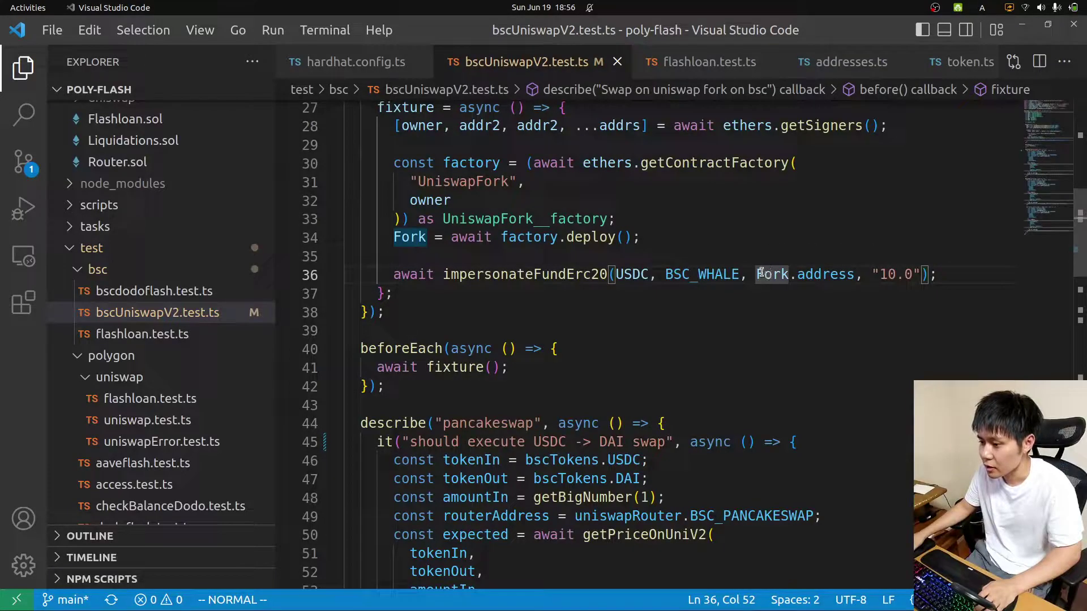
left_click(759, 274)
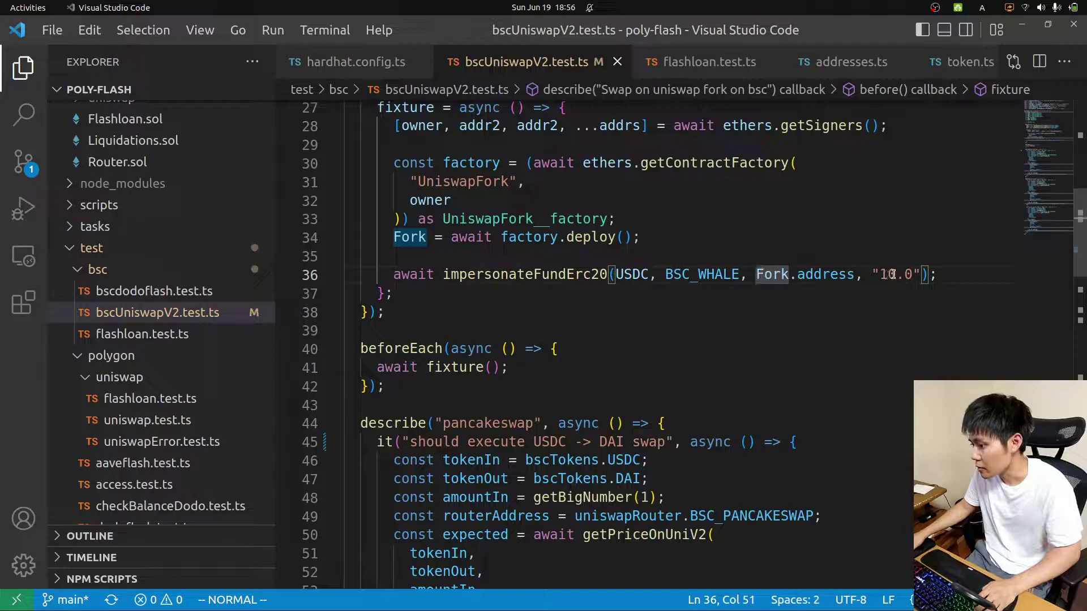
Review the hardhat_impersonateAccount section and example request in Hardhat Network Reference, then return to the editor.
key("alt+Tab")
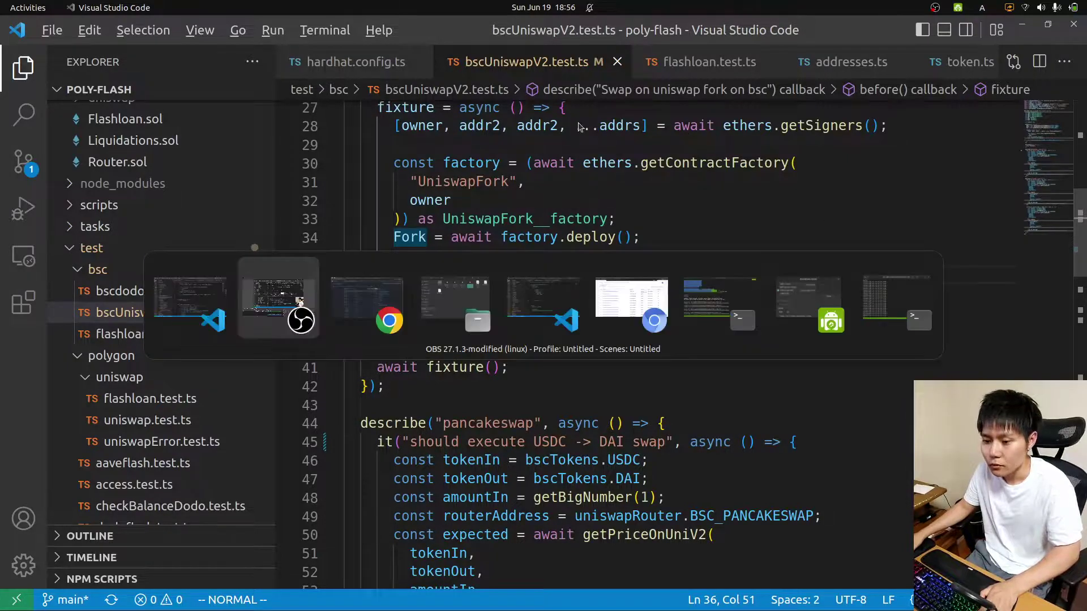
key("alt+Tab")
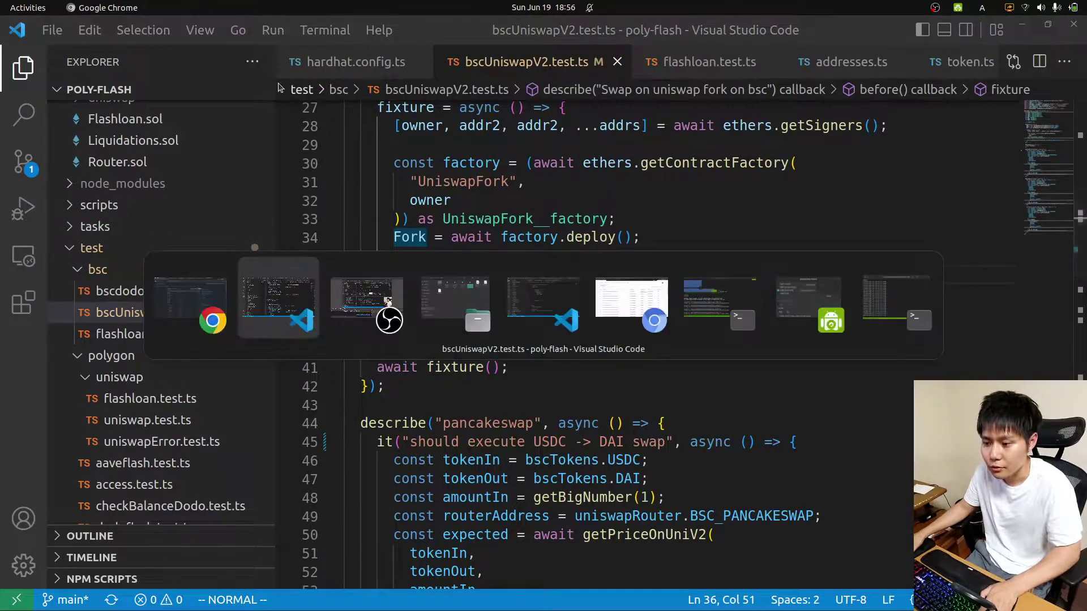
key("alt+Tab")
key("alt+Tab")
key("alt+Tab")
key("alt+Tab")
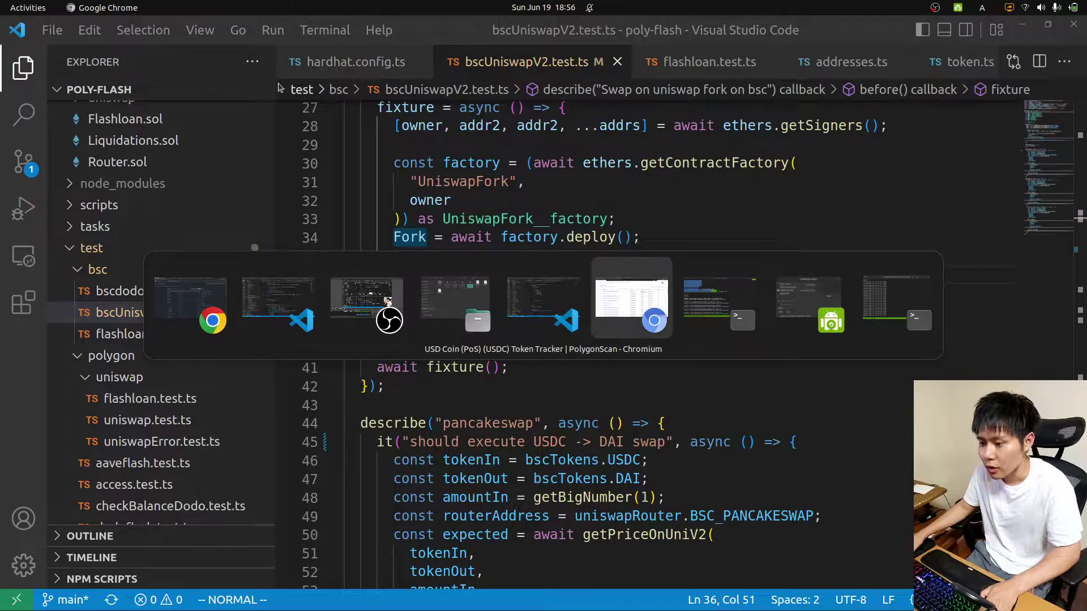
left_click(344, 24)
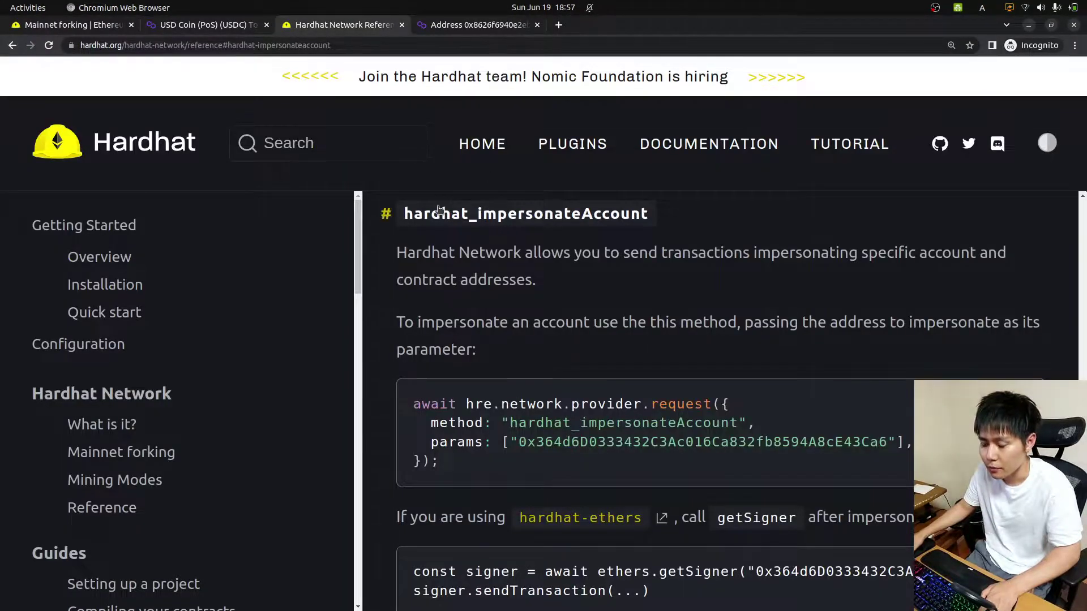
left_click(413, 217)
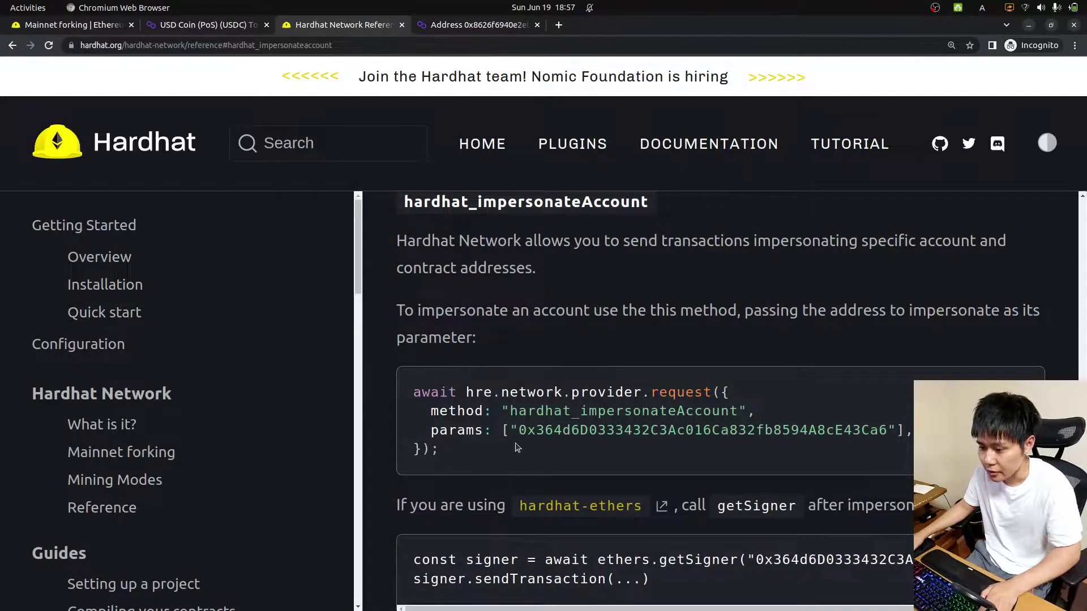
left_click_drag(456, 457, 403, 397)
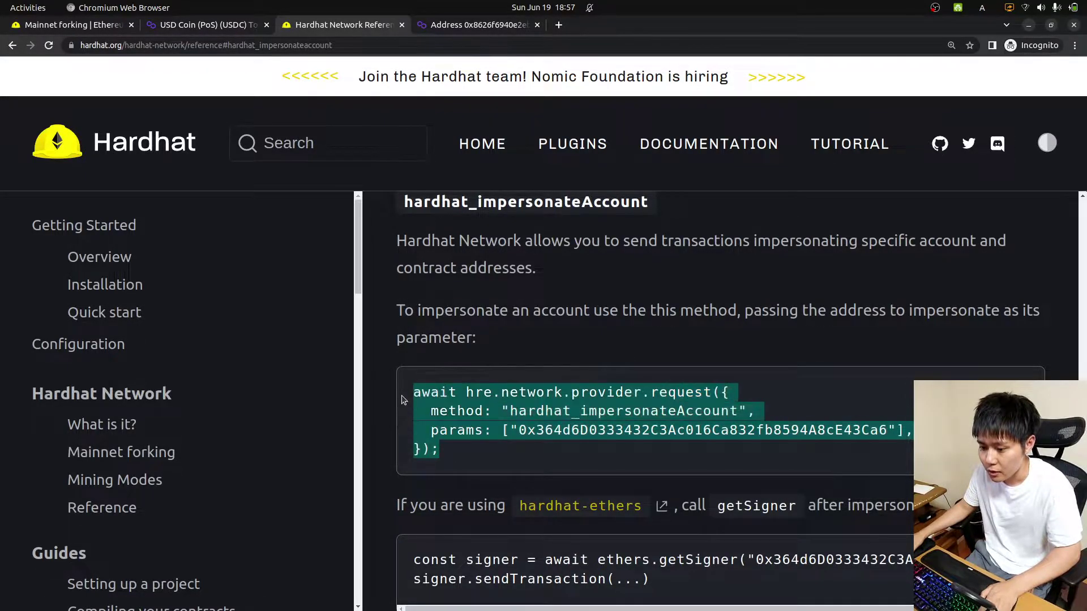
left_click(517, 463)
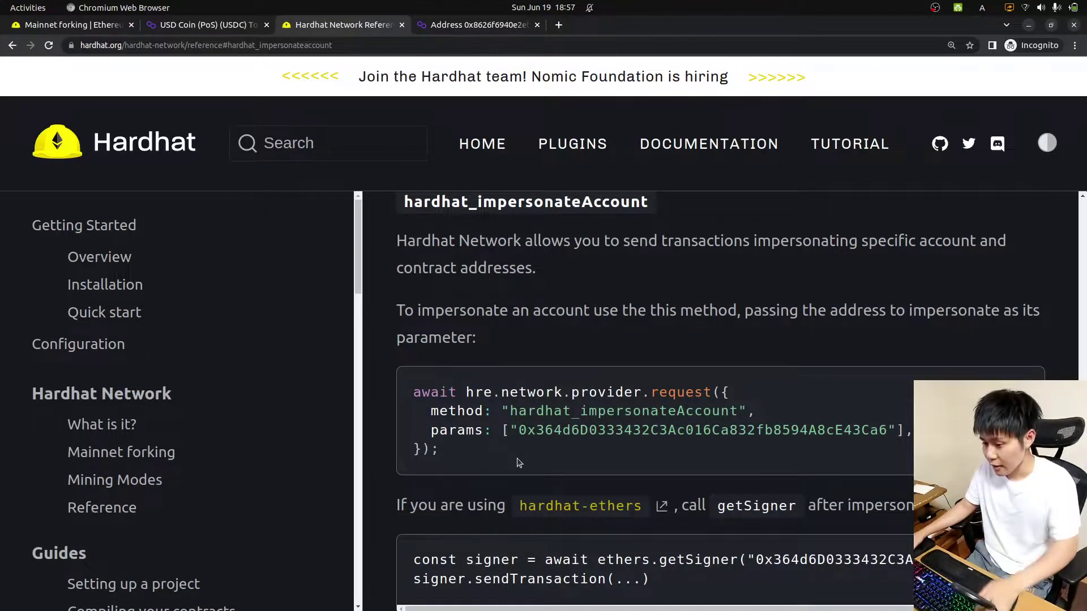
key("alt+Tab")
key("alt+Tab")
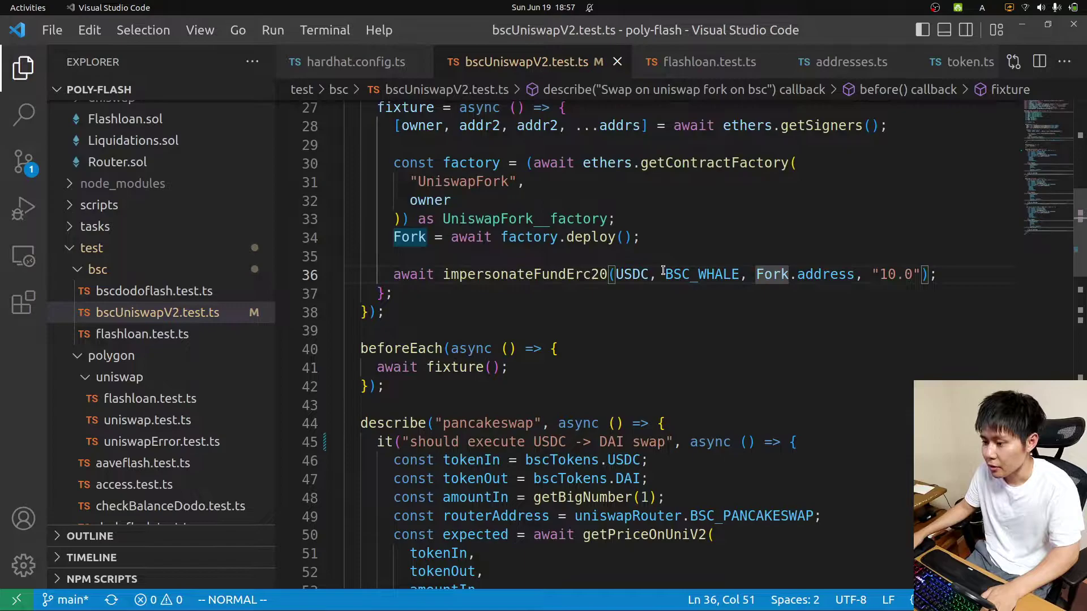
double_click(698, 273)
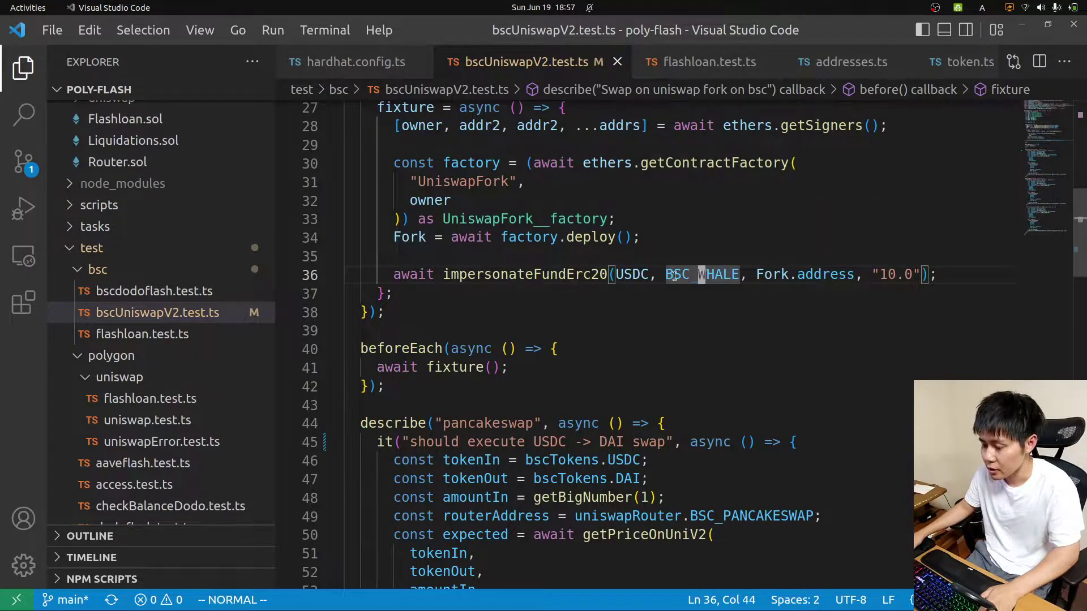
left_click(611, 273, "ctrl")
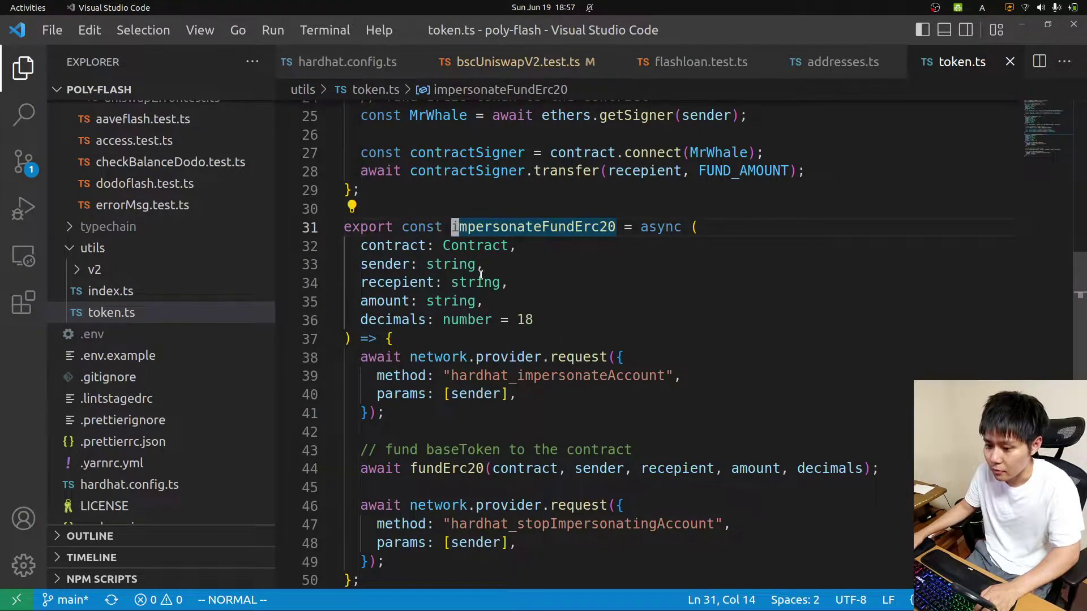
scroll(491, 290, "down", 1)
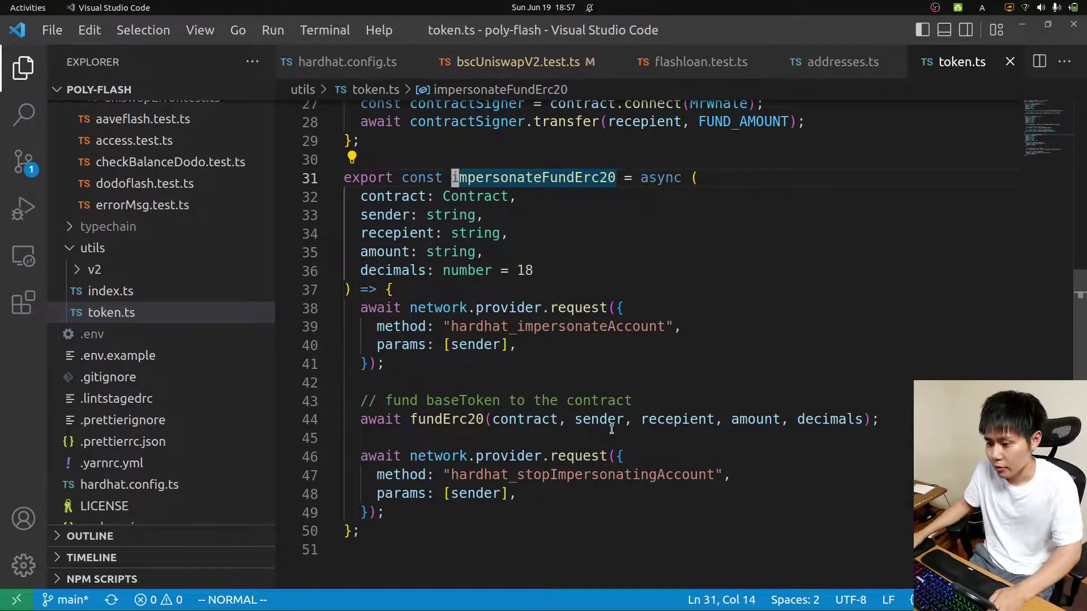
left_click(518, 61)
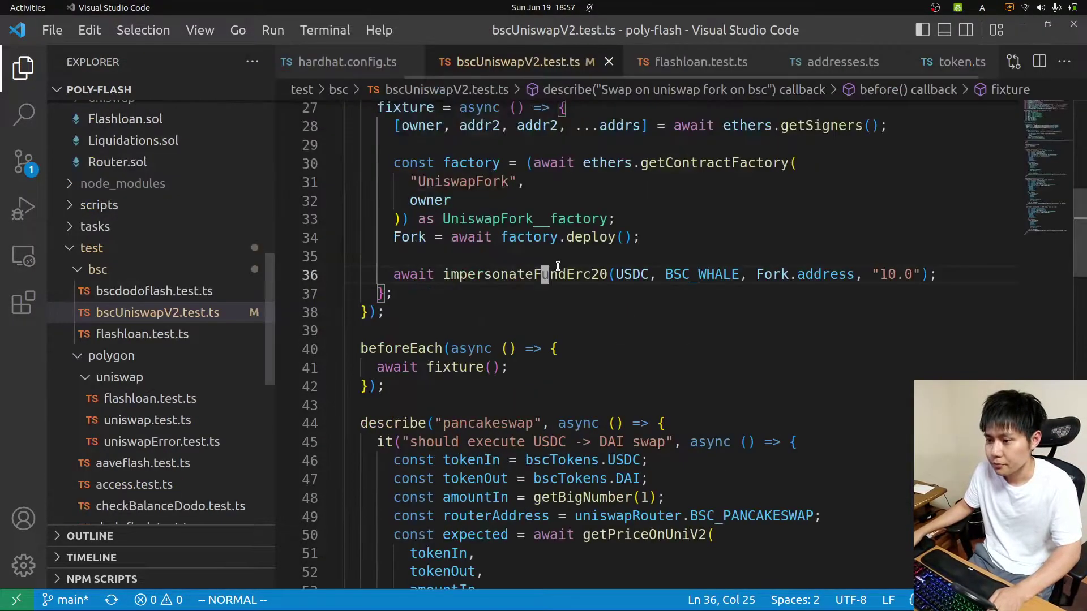
Show the Polygon Uniswap flashloan.test.ts after briefly revisiting the Hardhat config's blockNumber line.
left_click(696, 61)
scroll(680, 229, "up", 5)
scroll(680, 229, "up", 5)
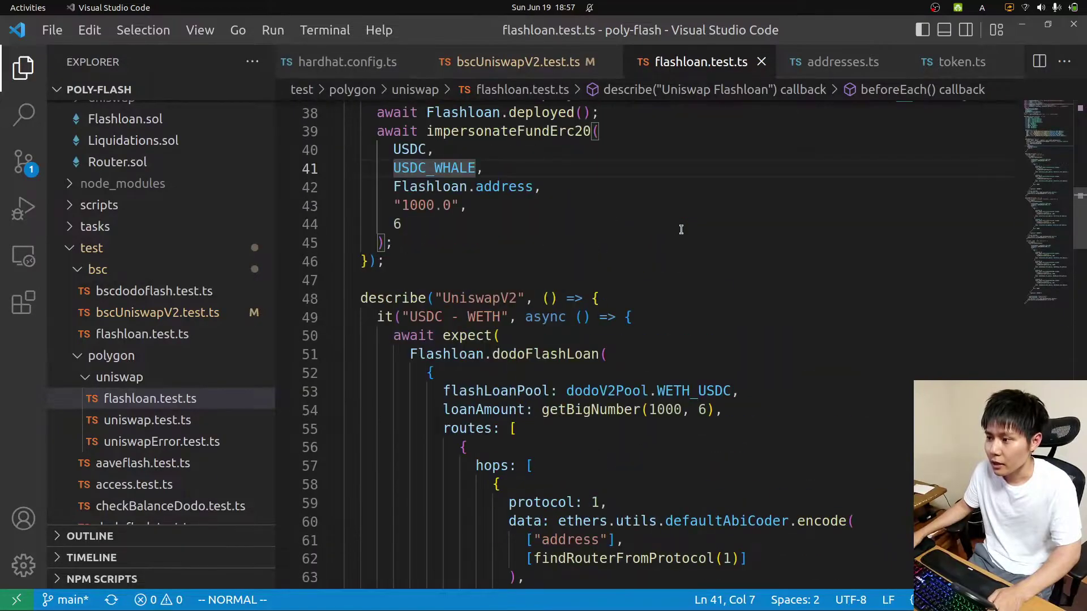
scroll(680, 229, "down", 5)
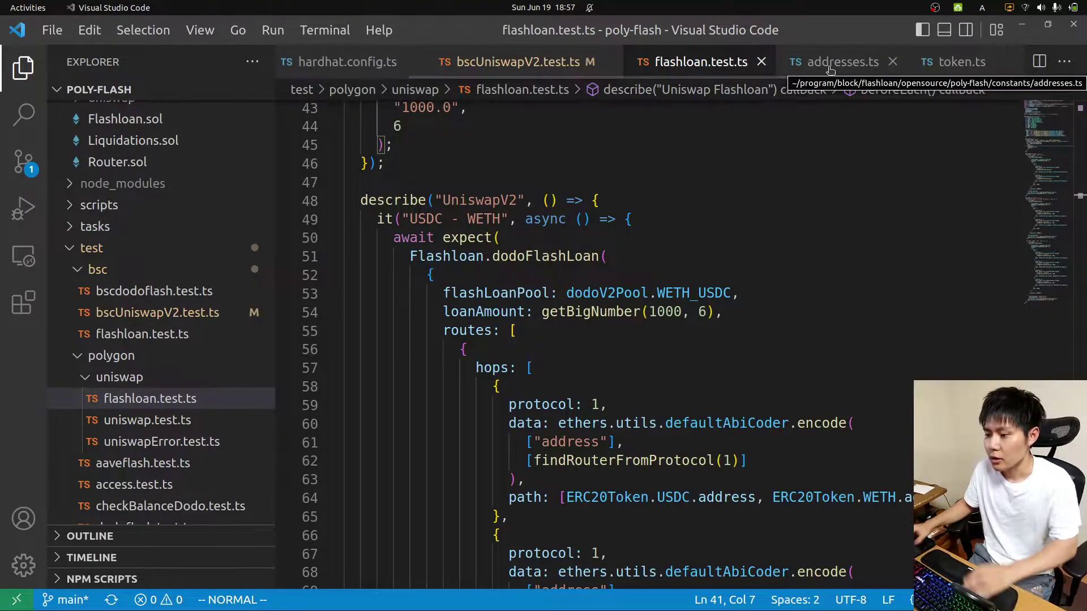
left_click(348, 61)
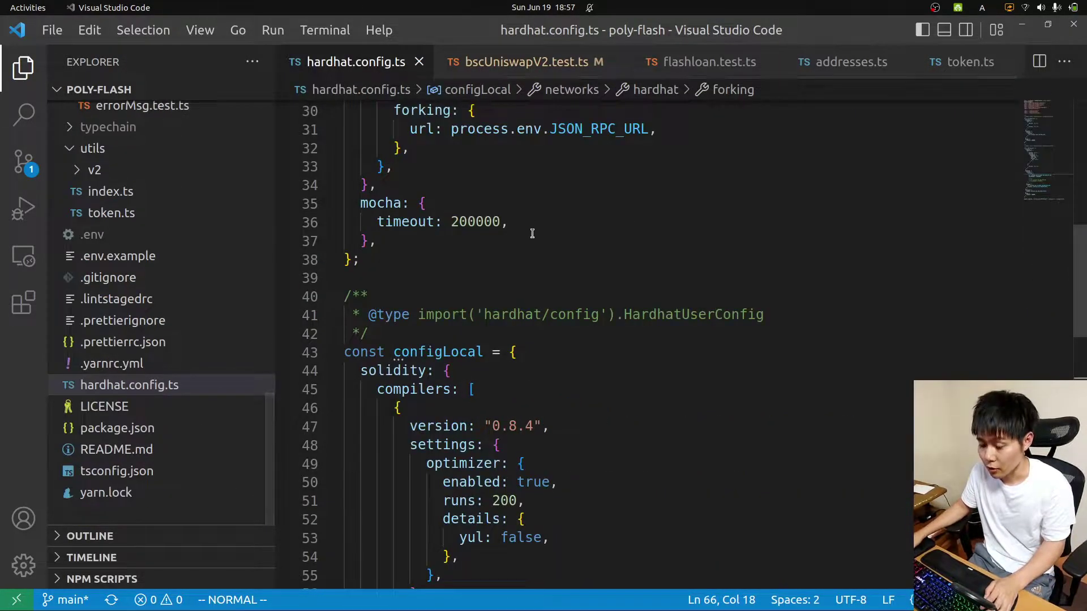
scroll(532, 233, "down", 1)
scroll(532, 233, "up", 3)
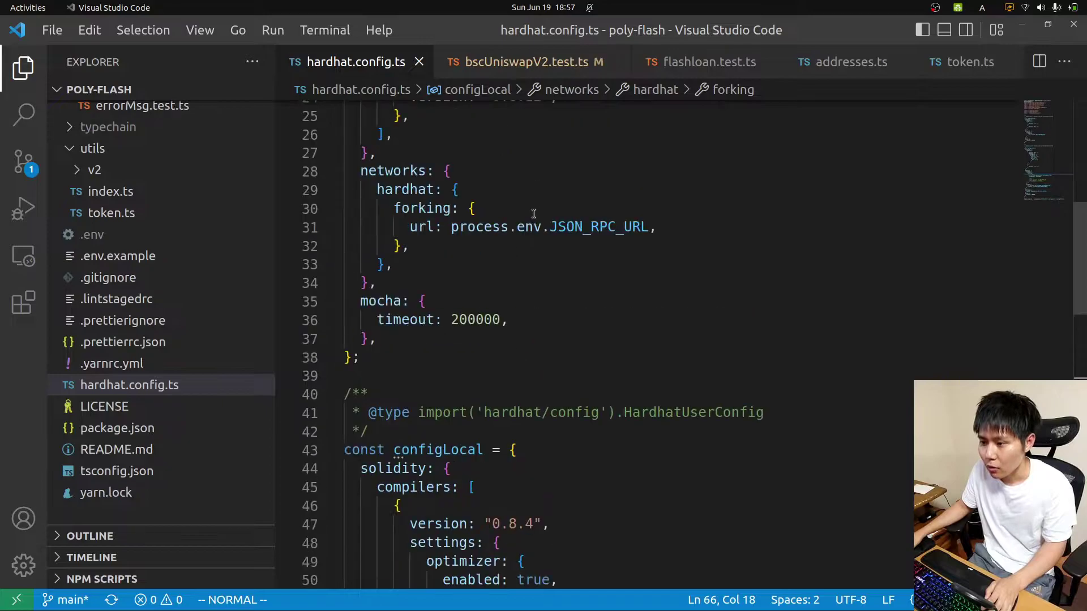
scroll(544, 255, "down", 4)
scroll(553, 340, "down", 3)
scroll(562, 419, "down", 3)
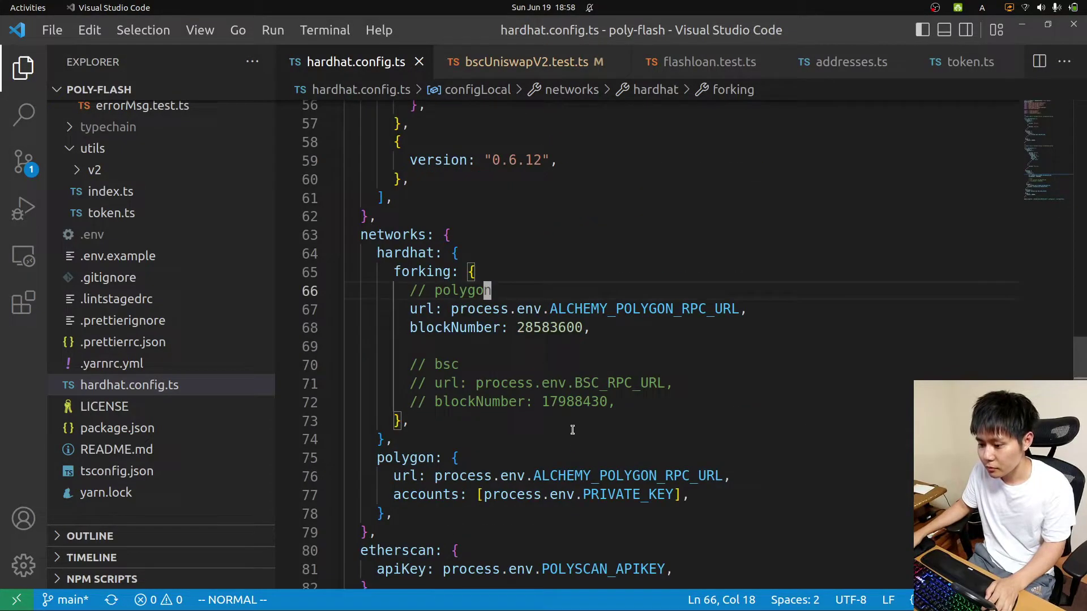
left_click(526, 328)
key("e")
key("b")
key("ctrl+Tab")
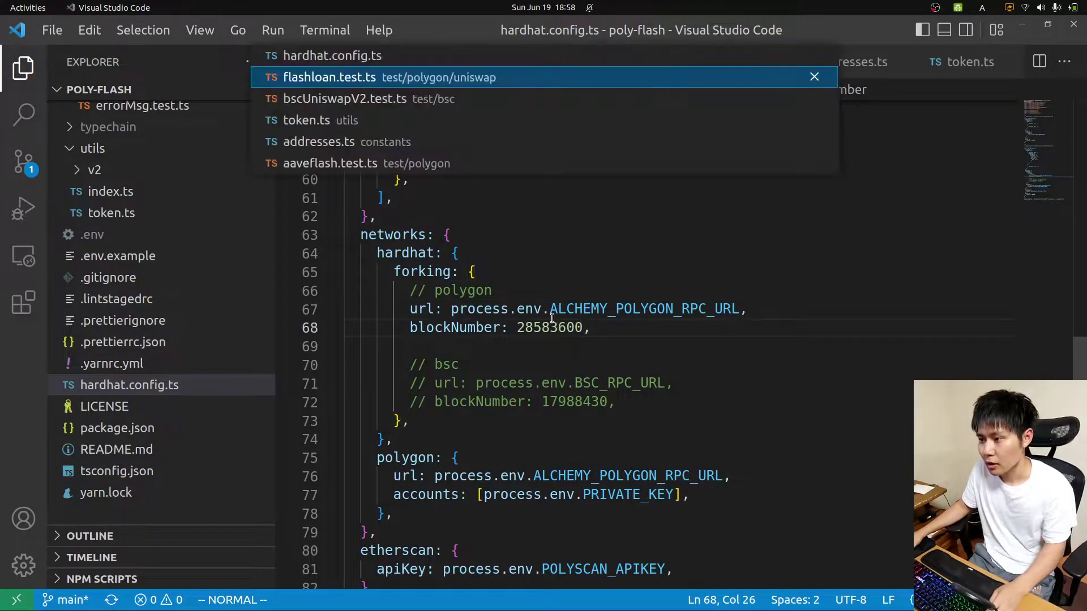
scroll(595, 339, "down", 2)
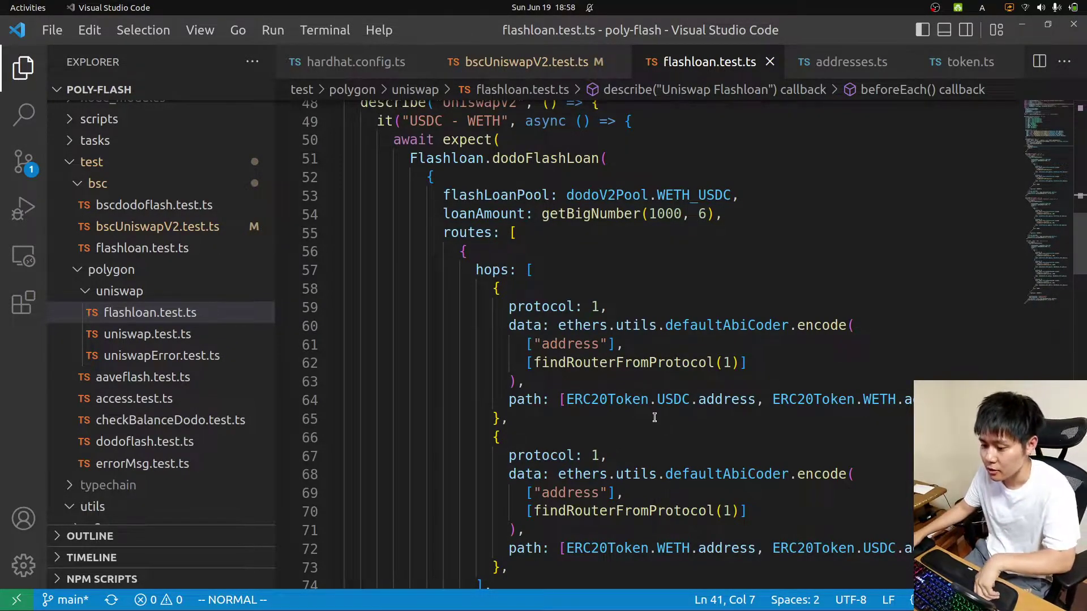
scroll(655, 417, "up", 6)
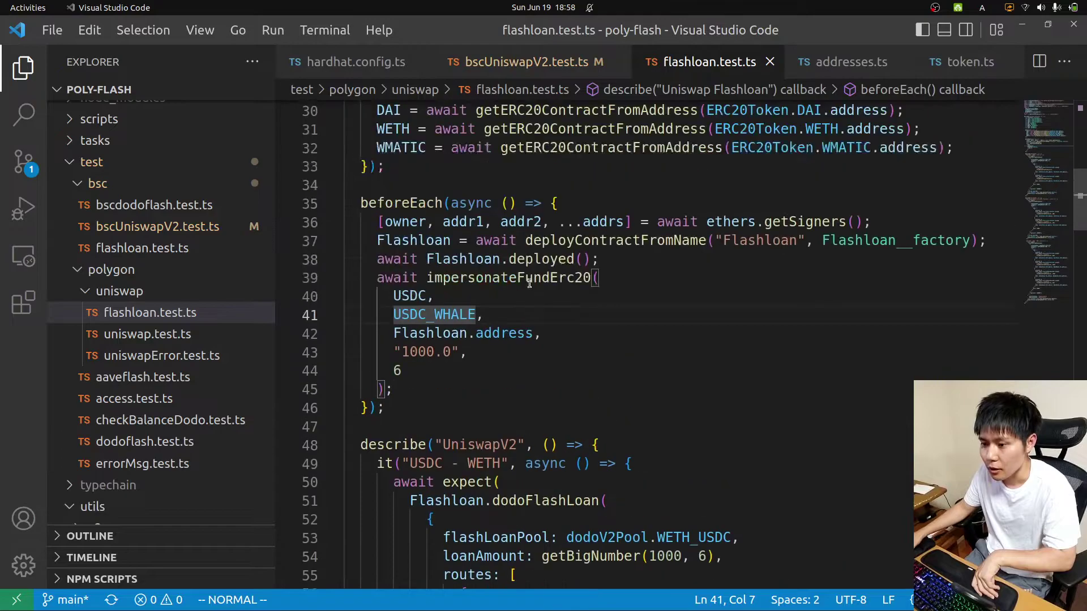
left_click(429, 278)
mouse_move(434, 314)
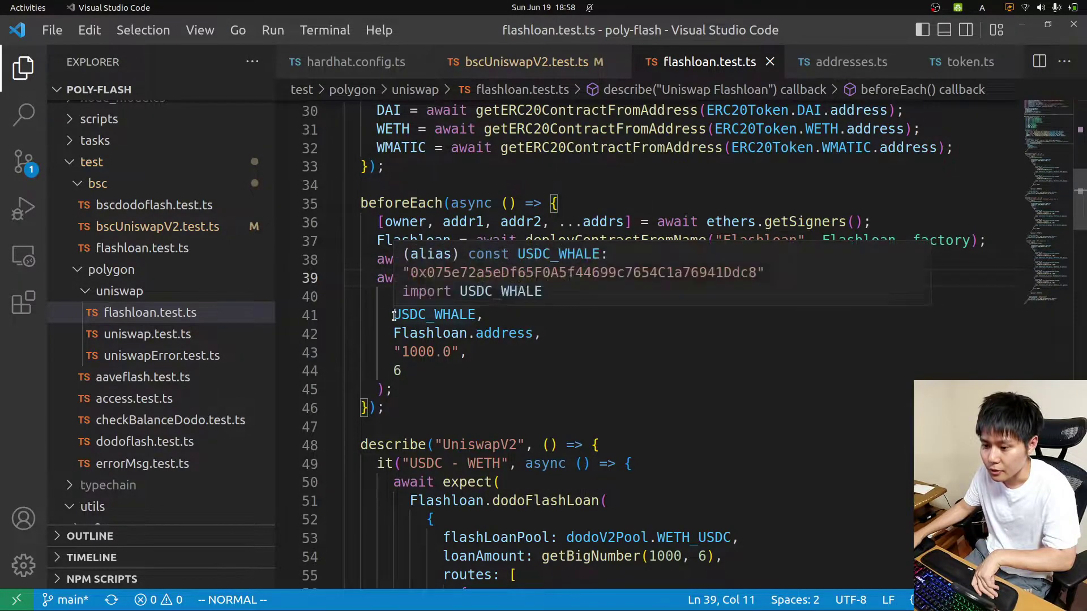
left_click(411, 314)
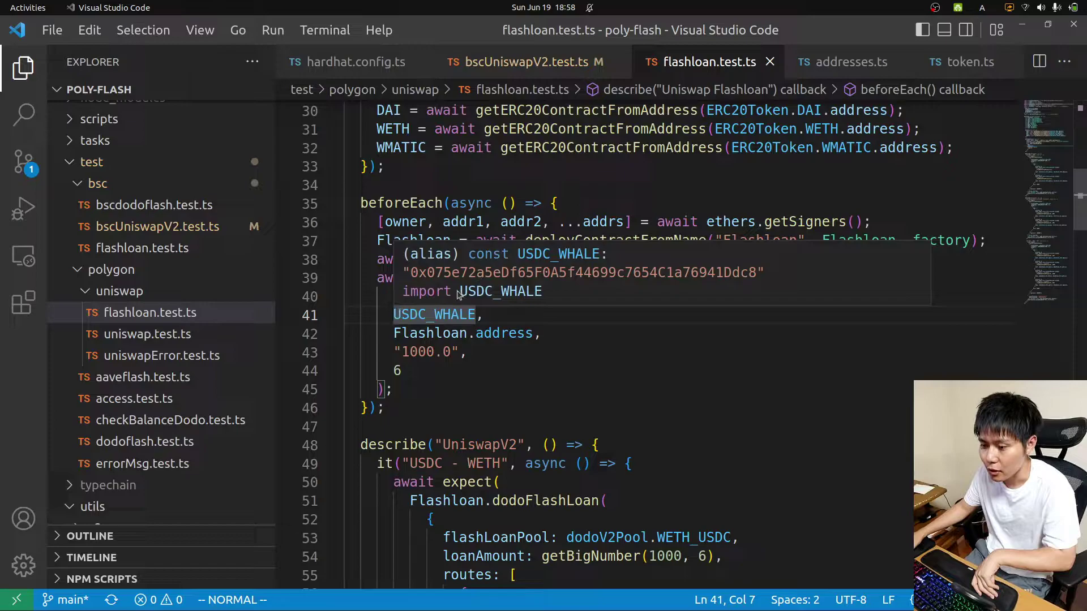
left_click(393, 295)
mouse_move(430, 333)
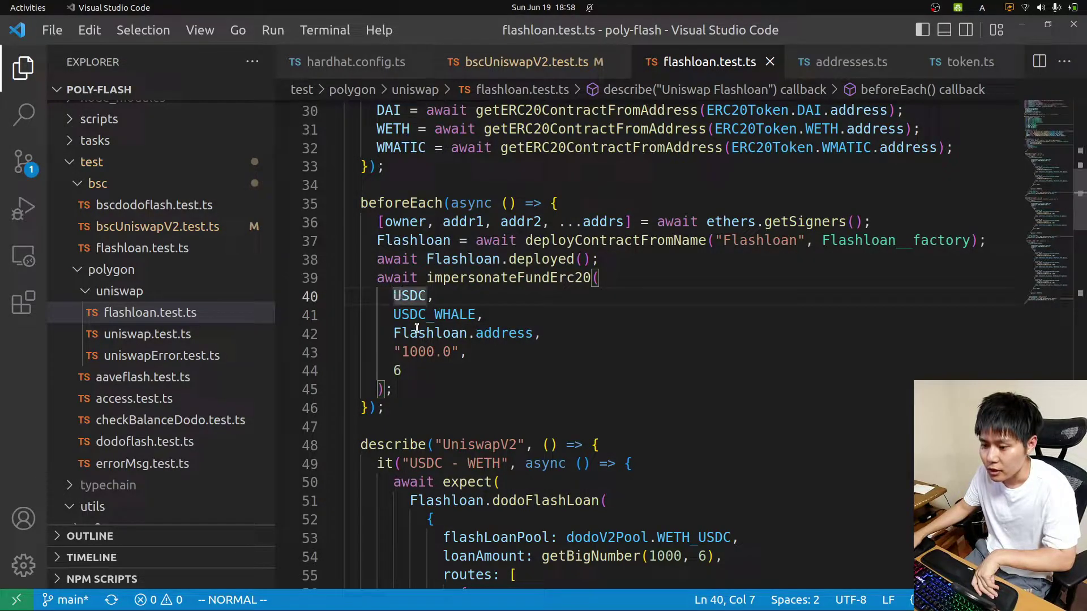
left_click(396, 333)
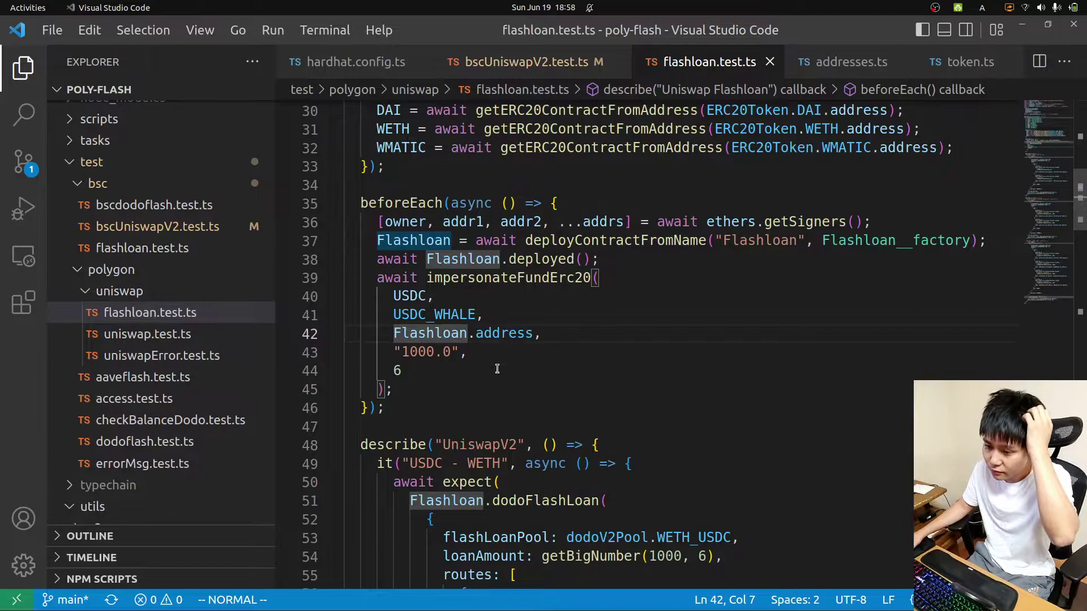
scroll(541, 333, "down", 1)
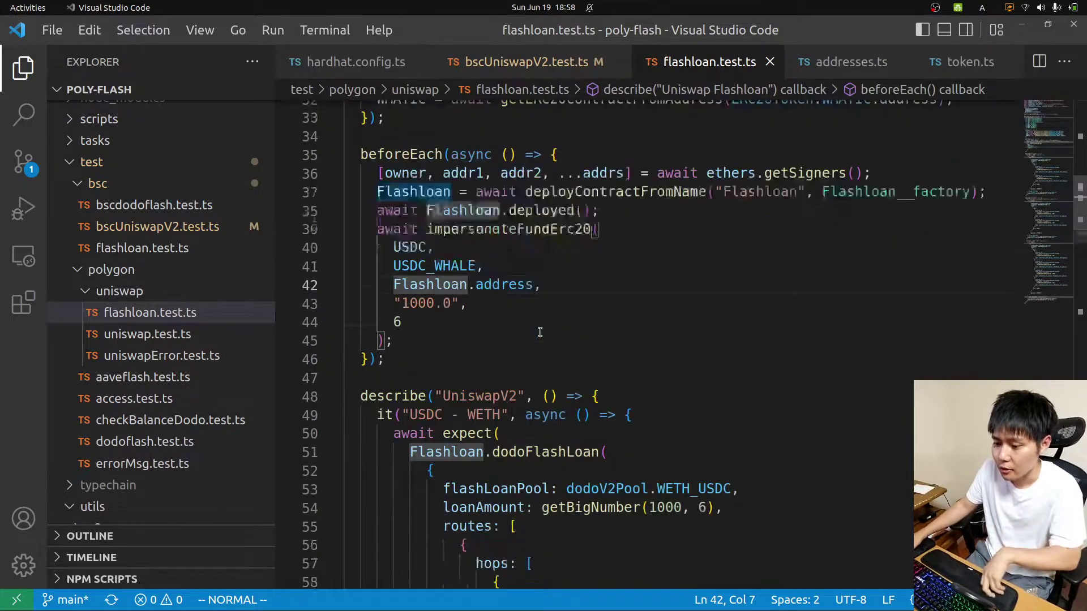
scroll(540, 332, "down", 1)
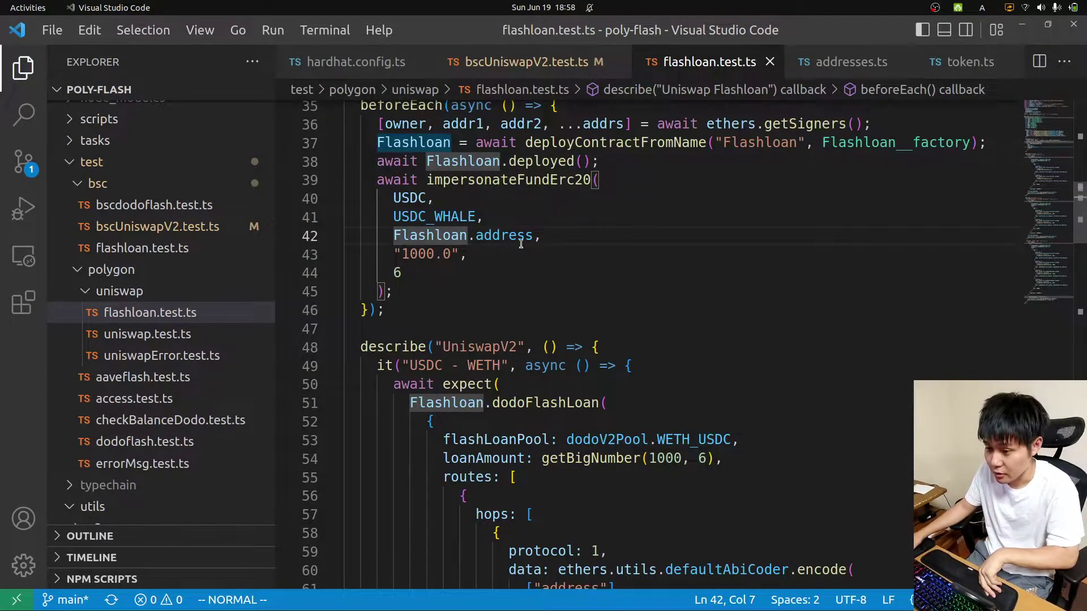
scroll(510, 412, "down", 2)
scroll(595, 509, "down", 2)
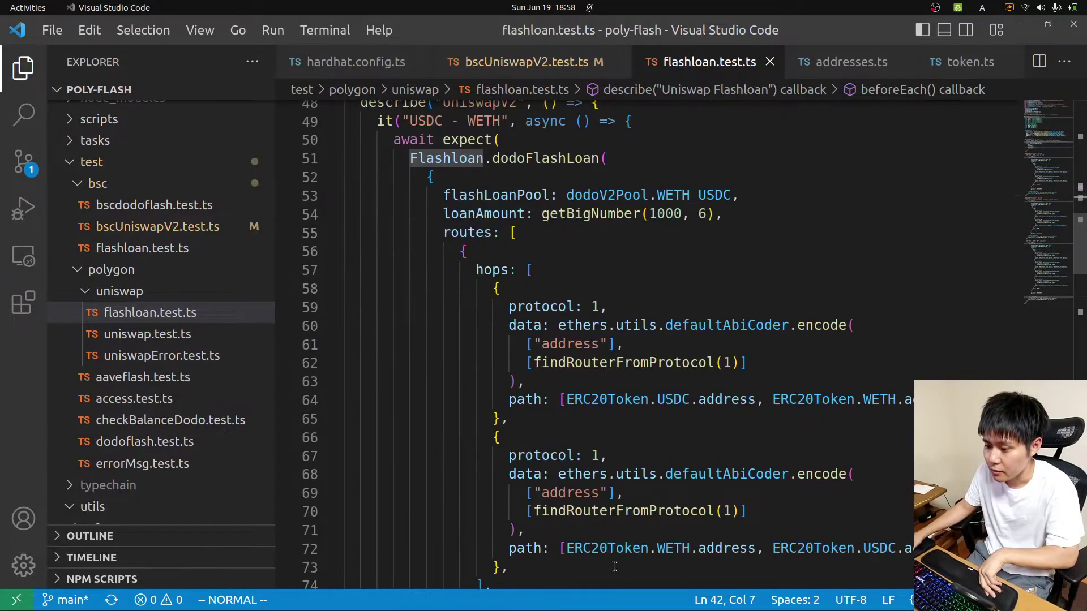
scroll(636, 425, "down", 1)
scroll(595, 382, "down", 2)
scroll(552, 321, "down", 2)
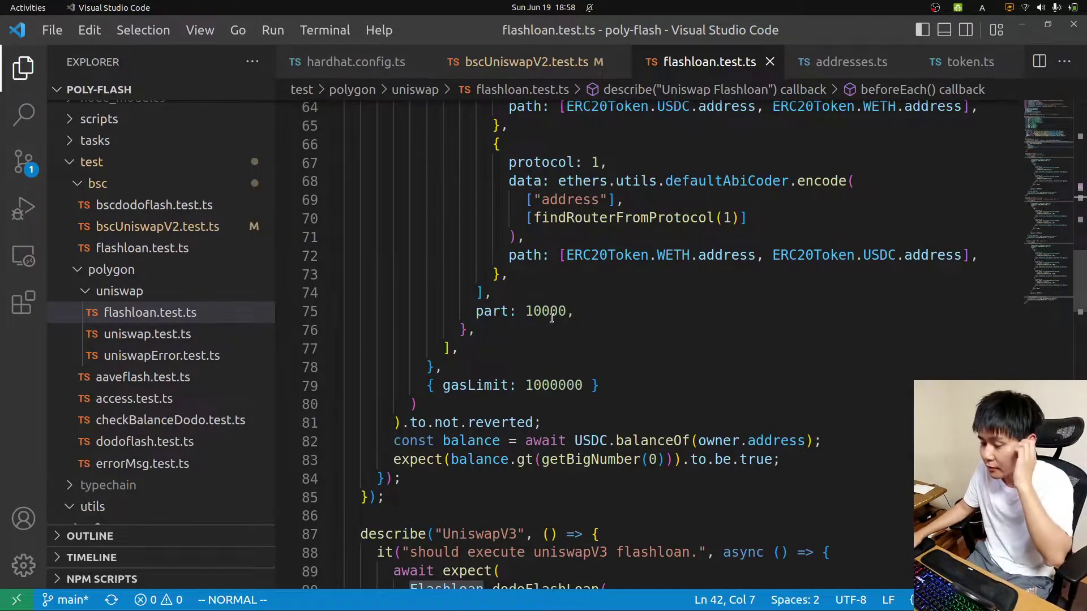
scroll(551, 322, "down", 2)
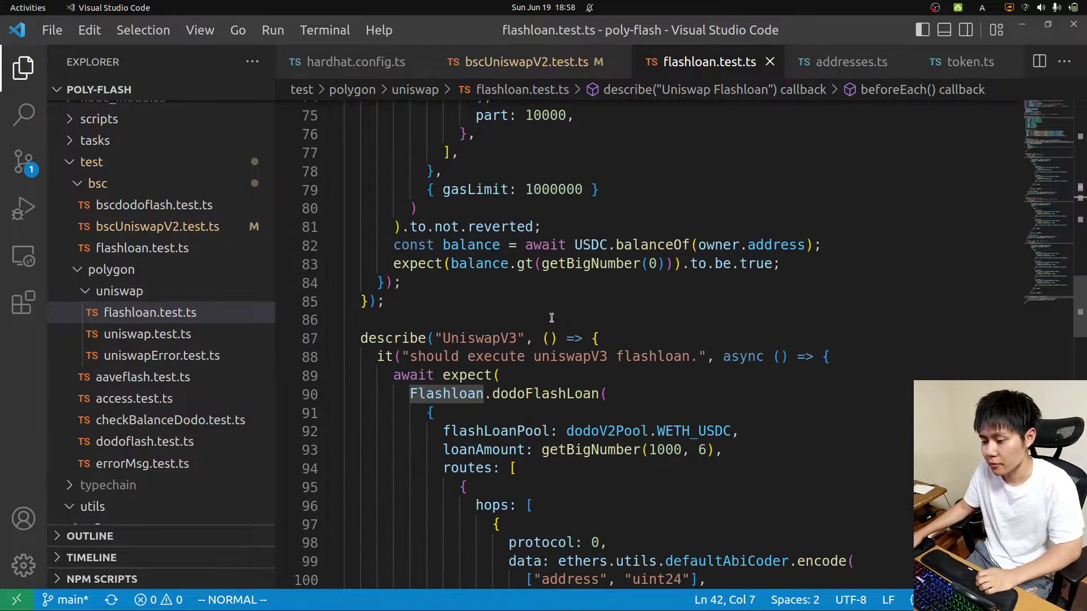
scroll(551, 321, "down", 2)
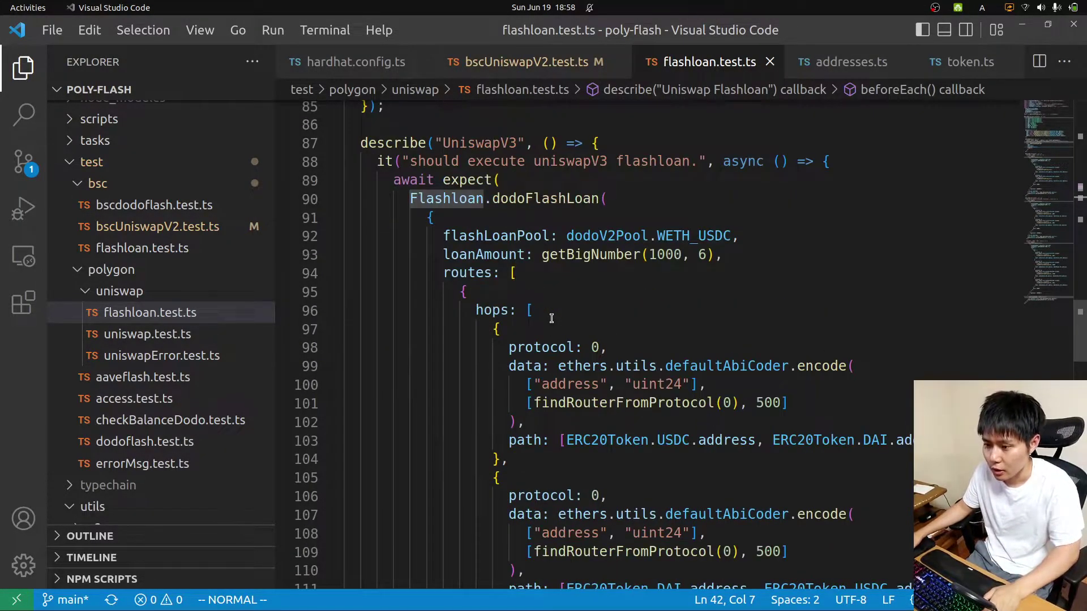
scroll(567, 302, "up", 7)
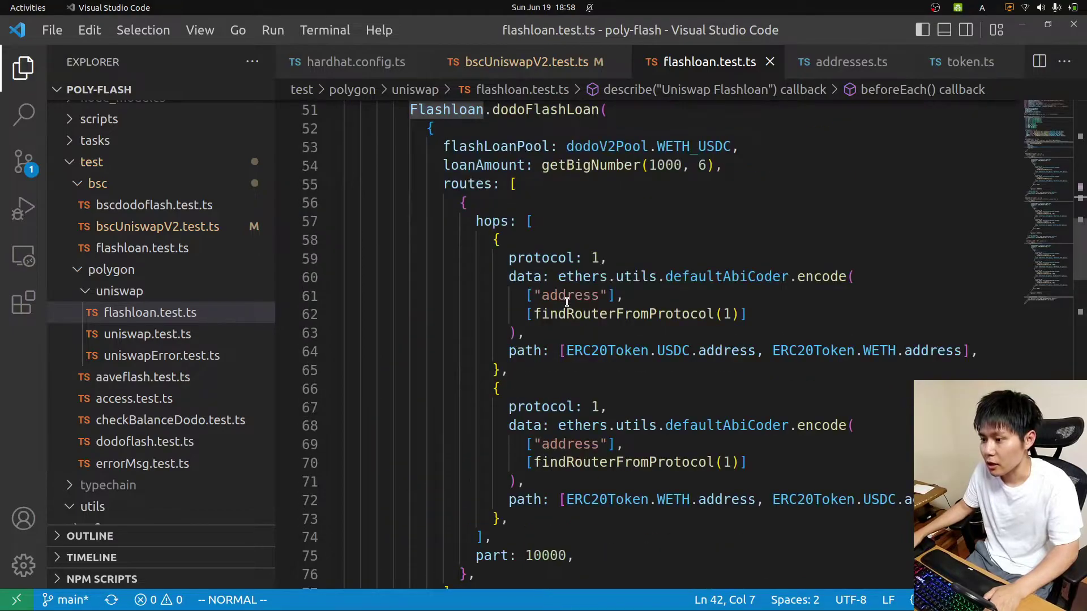
scroll(567, 301, "up", 3)
scroll(566, 302, "up", 3)
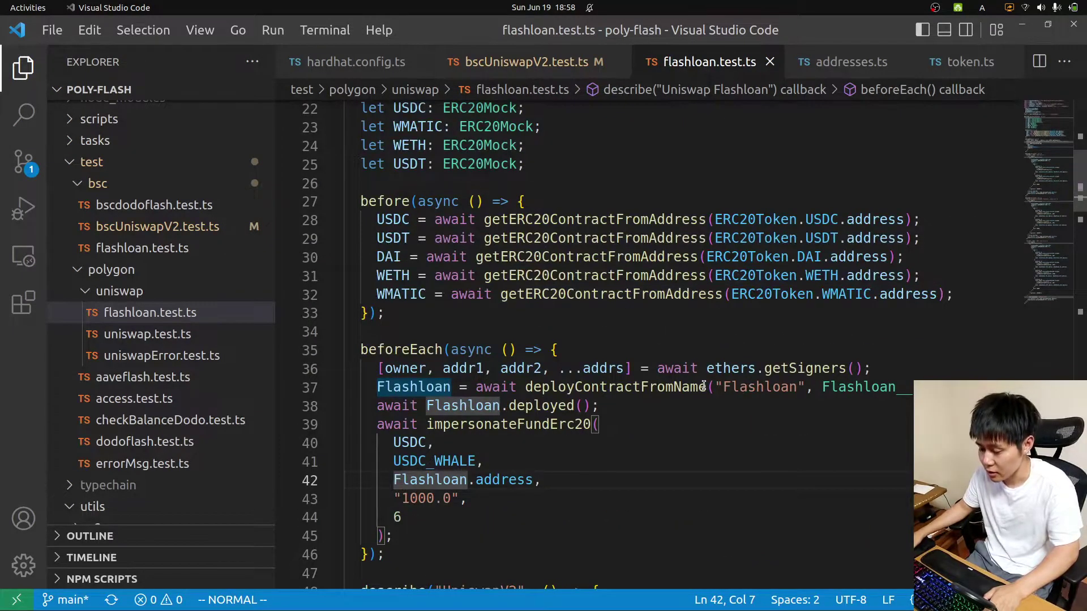
mouse_move(615, 388)
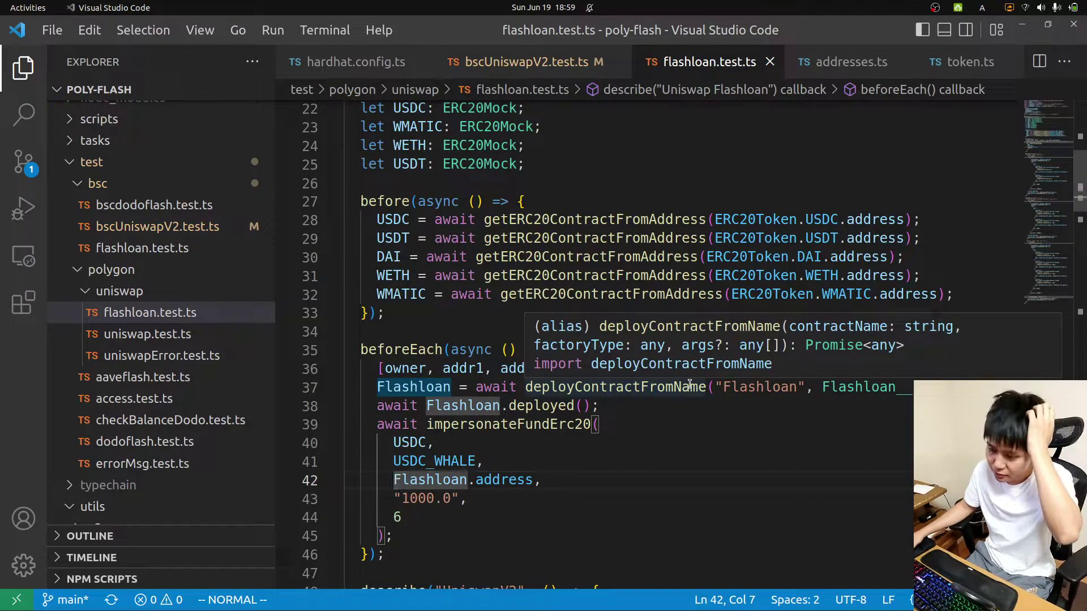
scroll(688, 388, "down", 2)
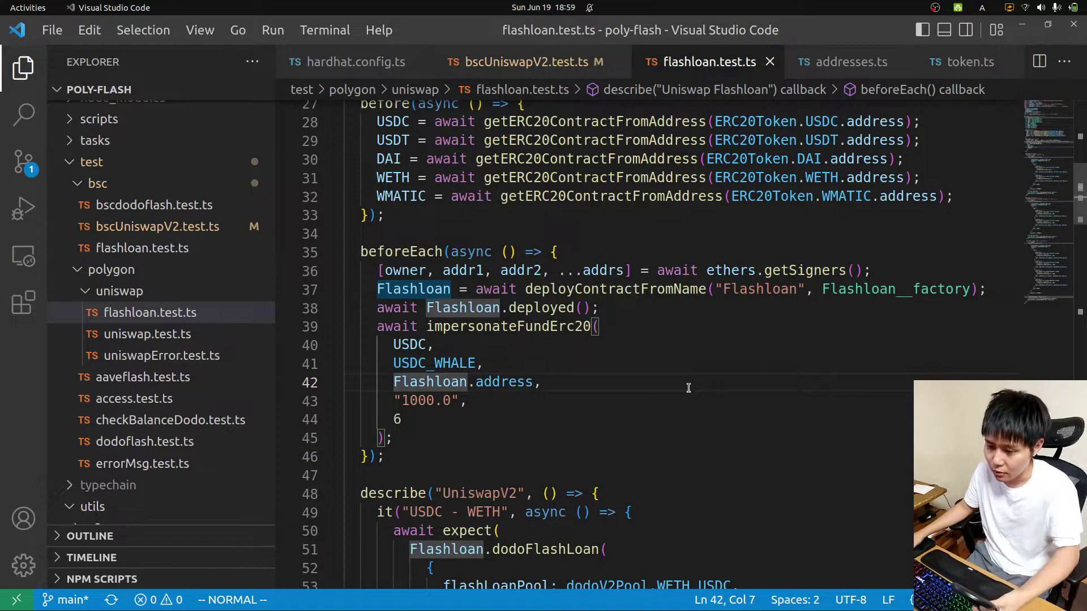
scroll(688, 388, "down", 1)
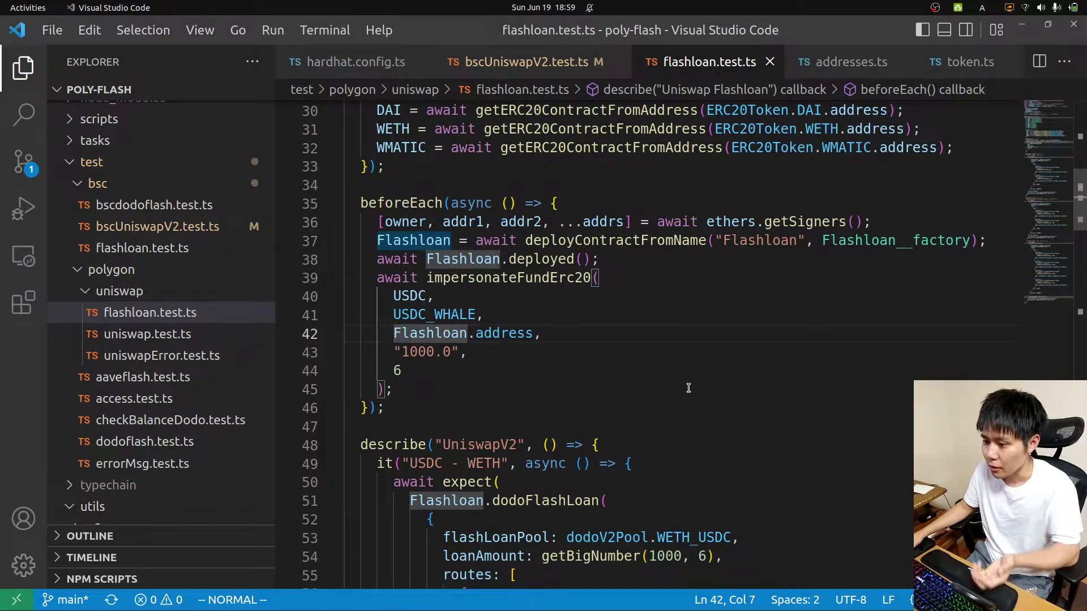
scroll(688, 387, "down", 3)
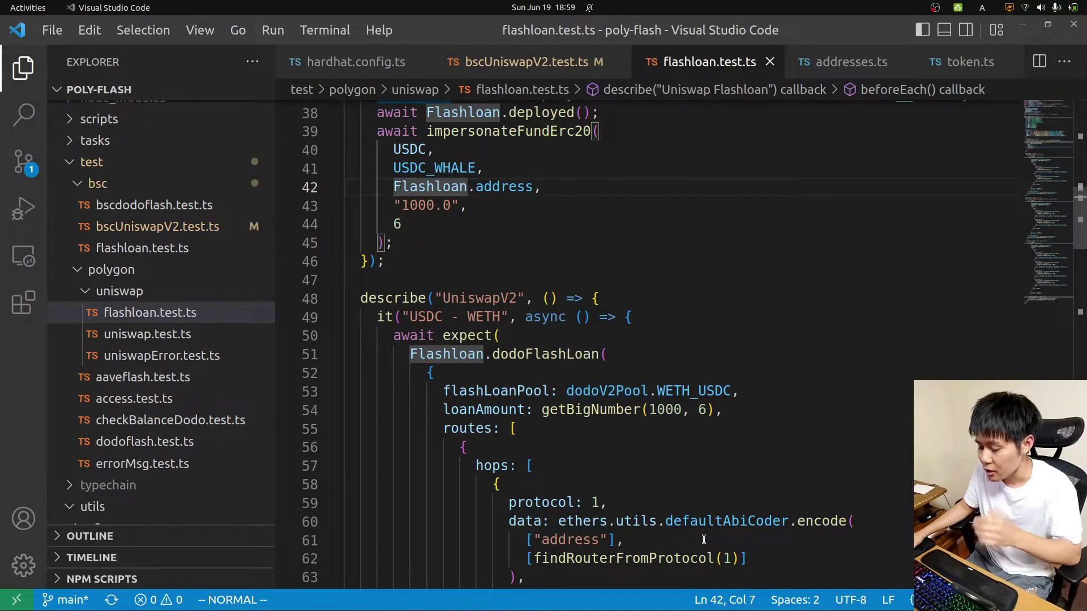
scroll(704, 535, "down", 1)
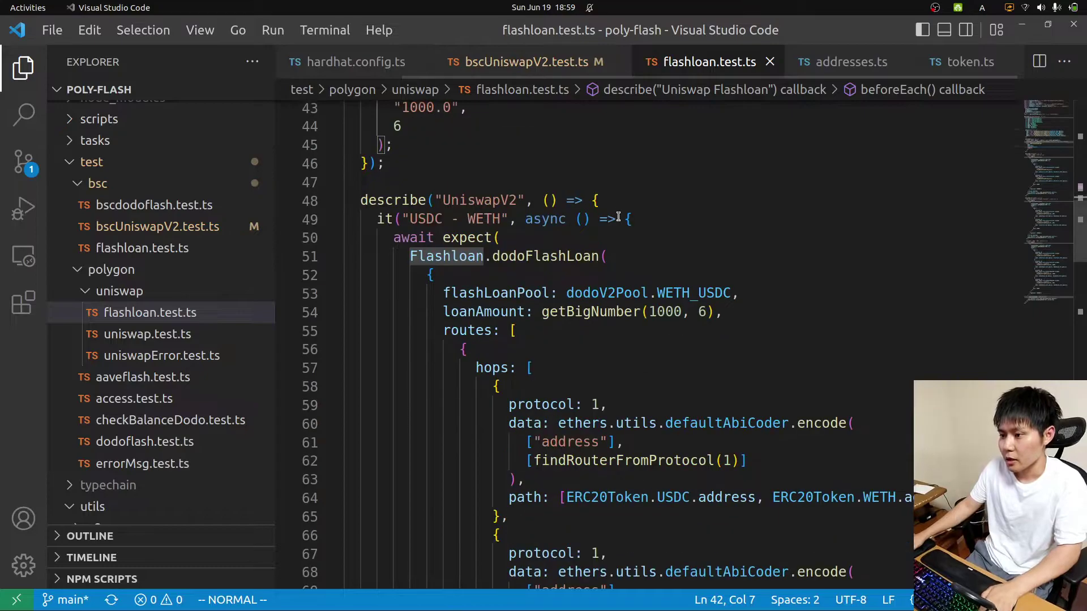
scroll(623, 218, "up", 7)
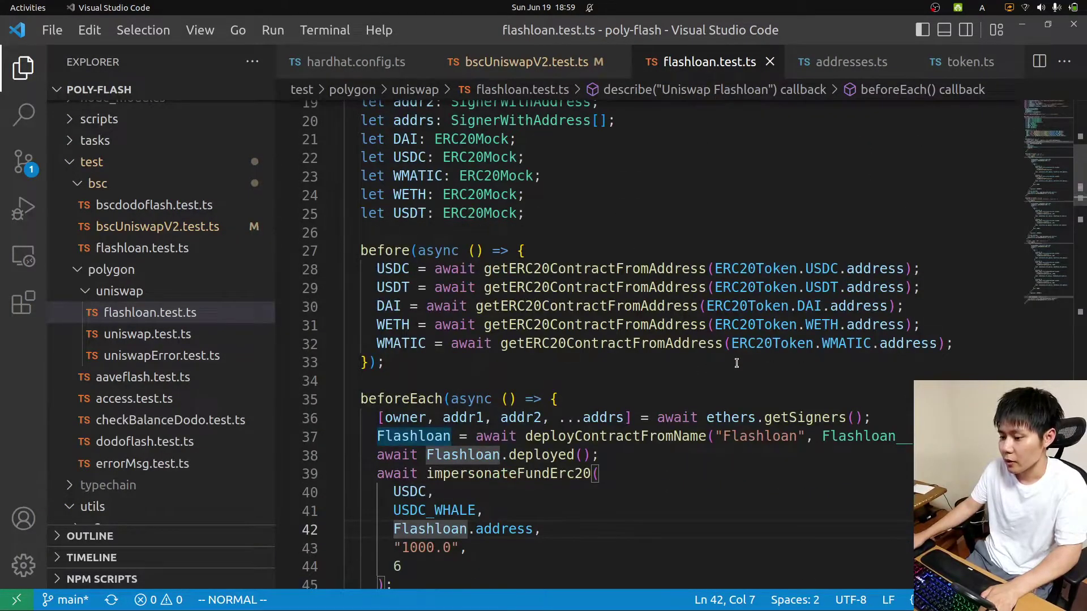
Switch to Chromium showing the hardhat_impersonateAccount reference.
key("alt+Tab")
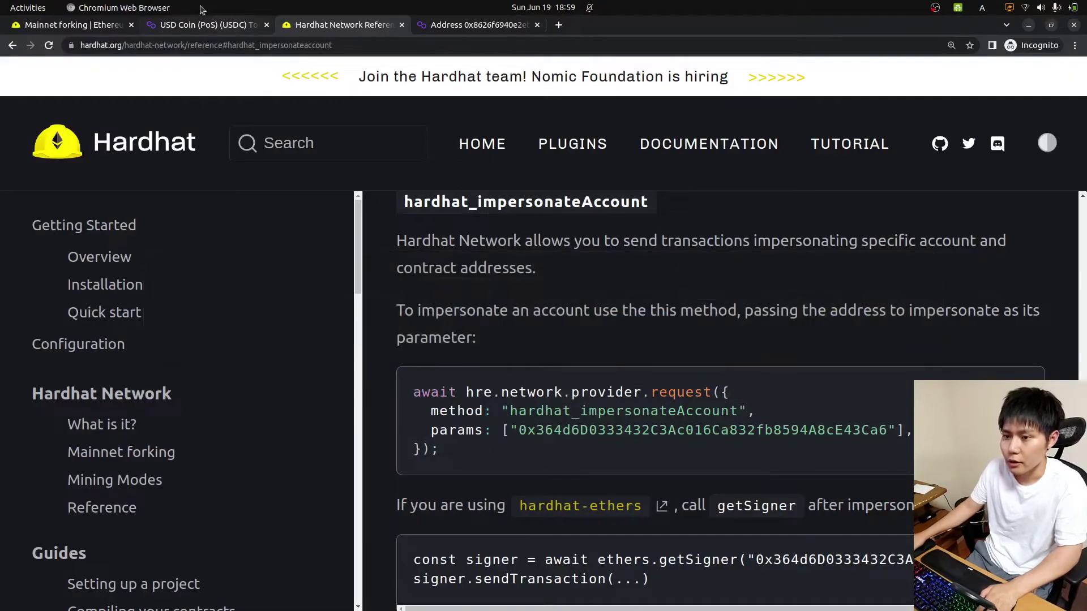
Check the USDC (PoS) top holders on Polygonscan, then jump to USDC_WHALE in addresses.ts.
left_click(204, 24)
scroll(343, 257, "up", 5)
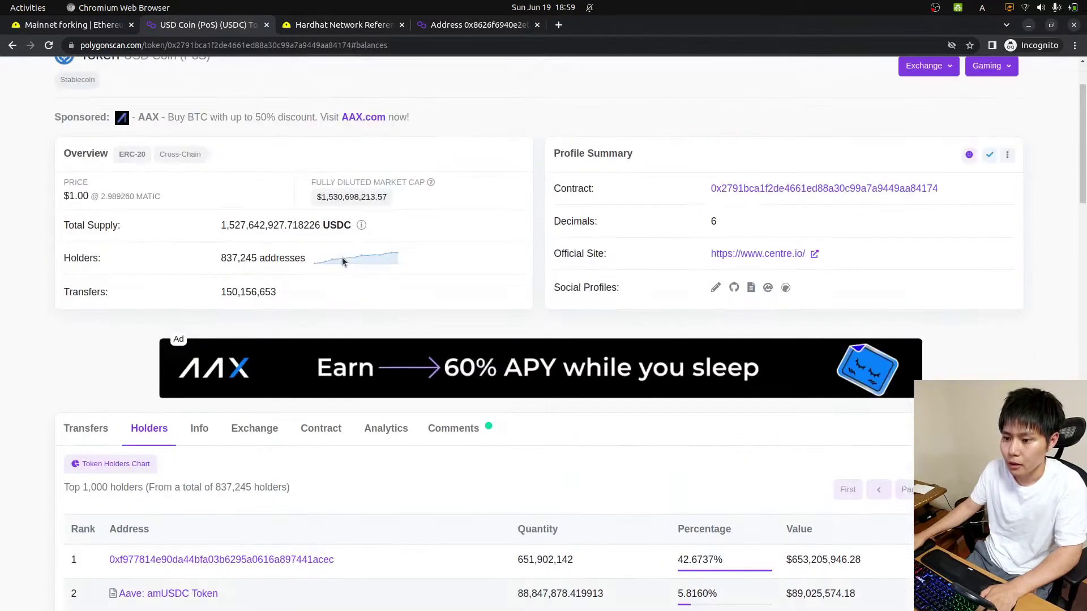
scroll(84, 138, "up", 2)
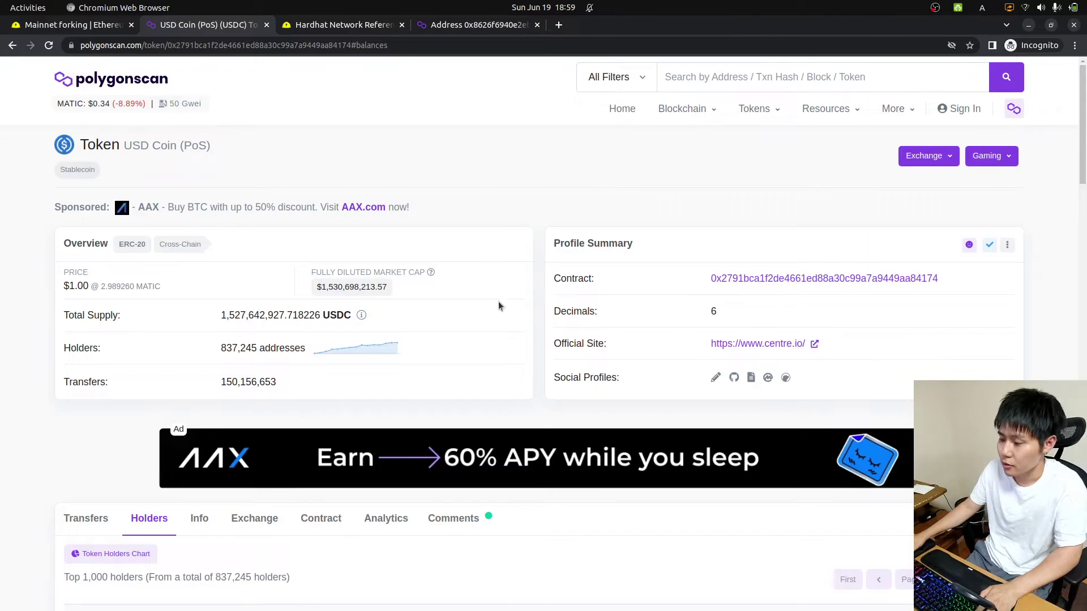
scroll(498, 301, "down", 3)
scroll(487, 389, "down", 2)
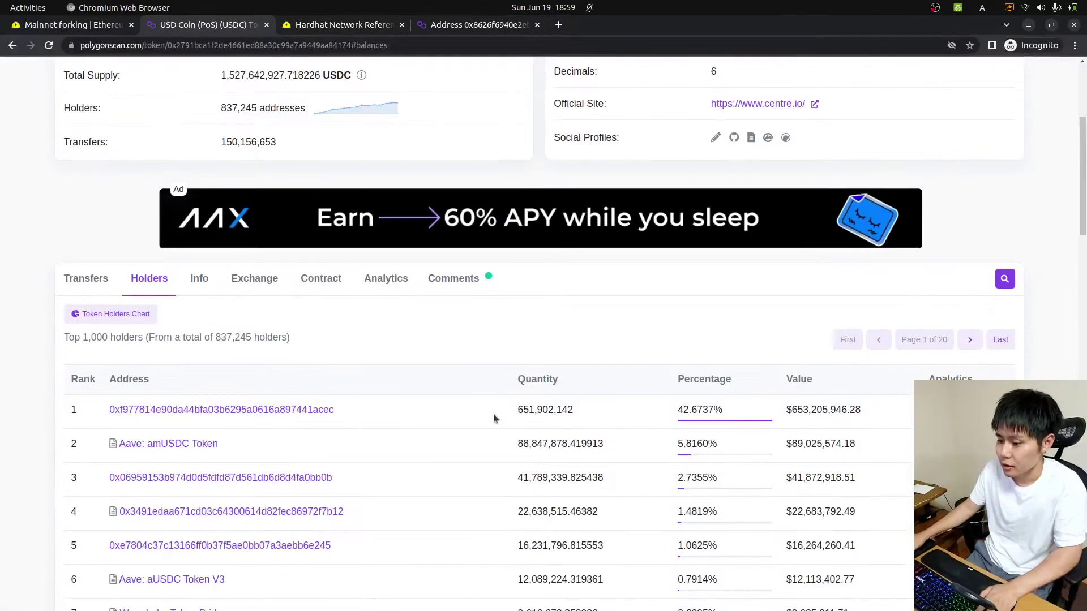
scroll(494, 414, "down", 2)
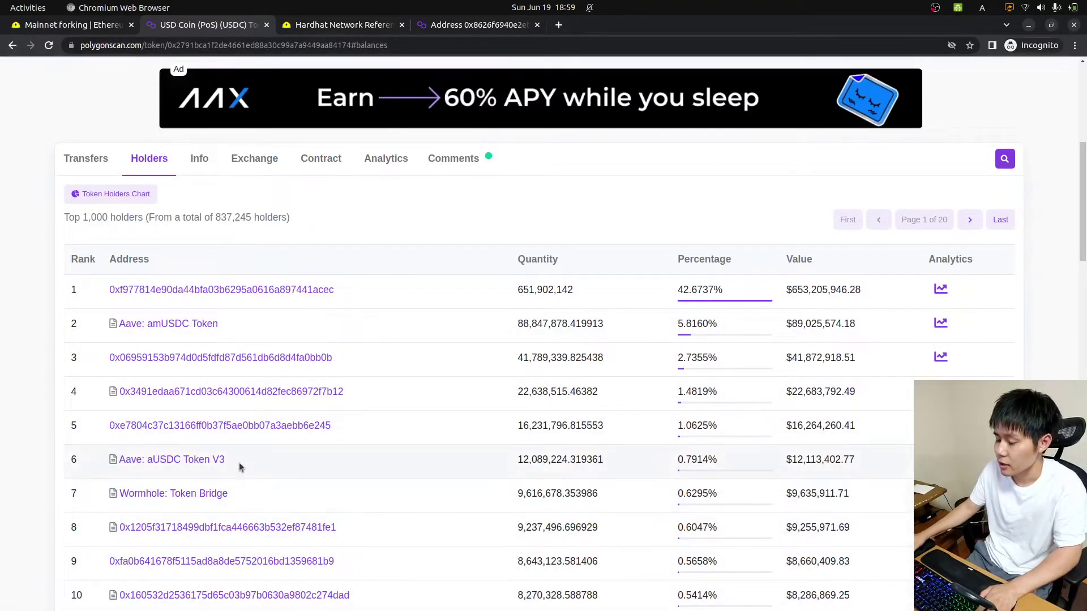
scroll(527, 238, "down", 2)
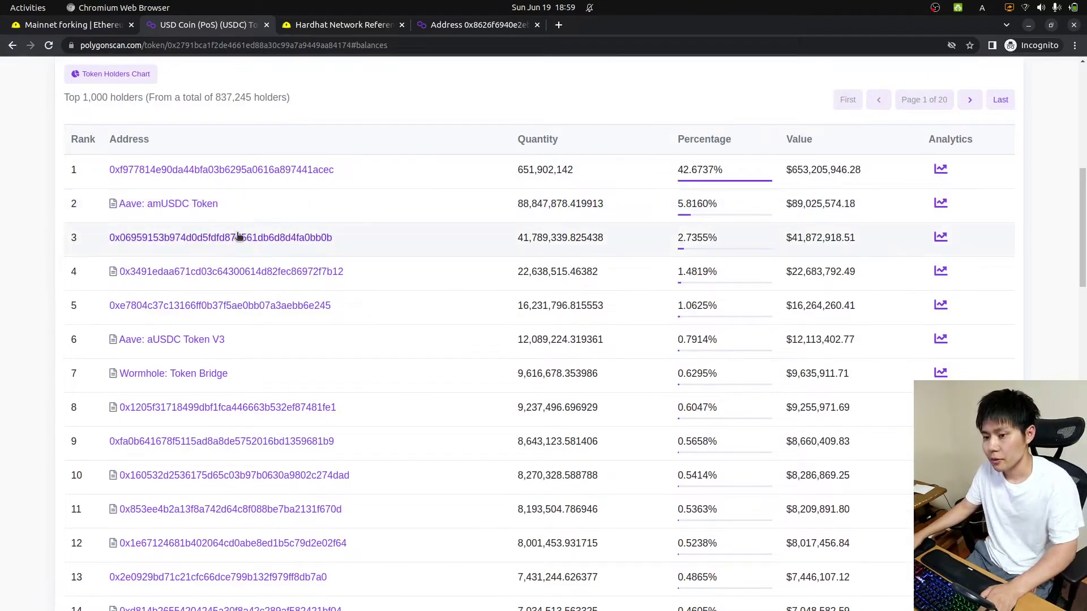
key("alt+Tab")
scroll(588, 255, "up", 3)
key("F12")
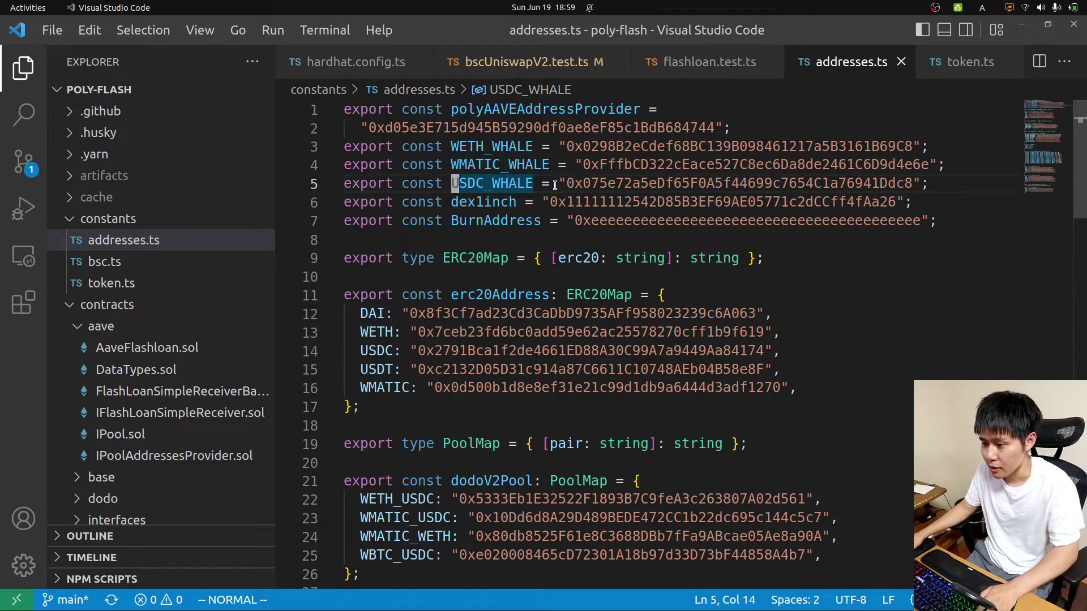
Return to flashloan.test.ts, whose beforeEach funds Flashloan from USDC_WHALE.
left_click(655, 66)
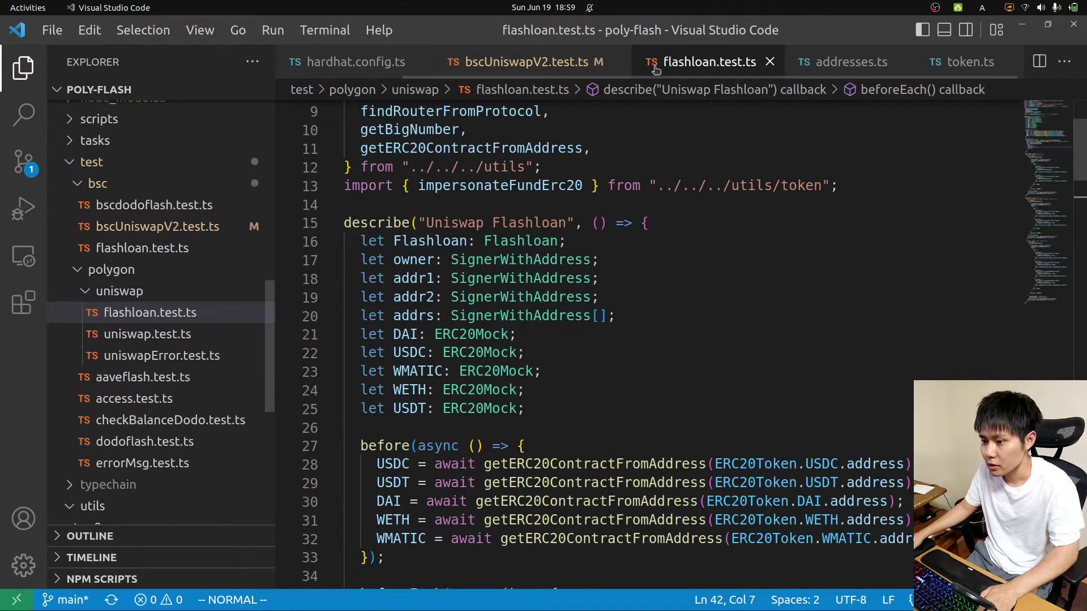
scroll(644, 200, "down", 6)
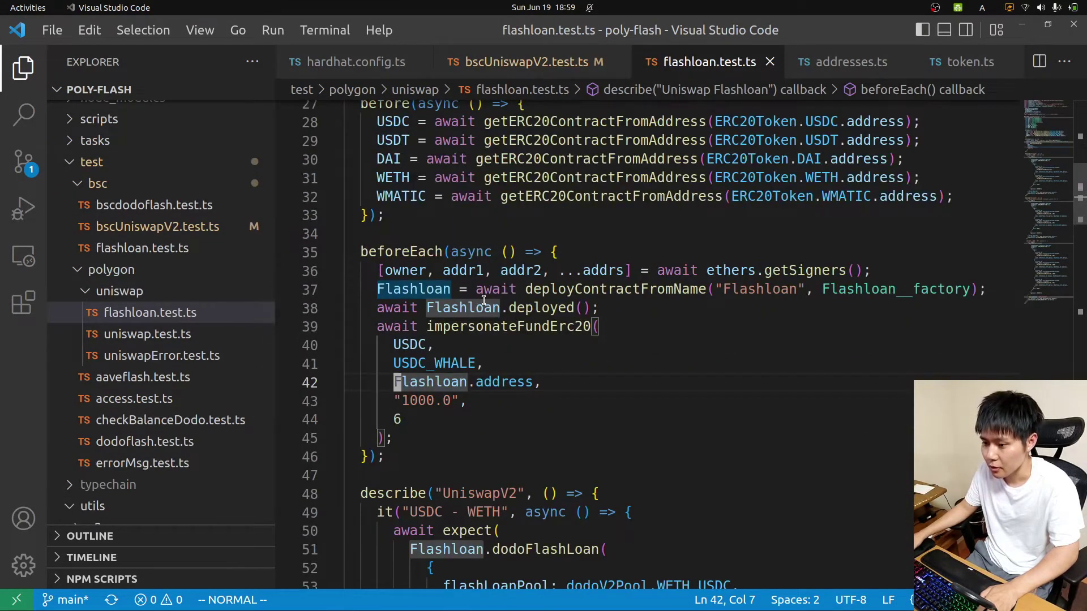